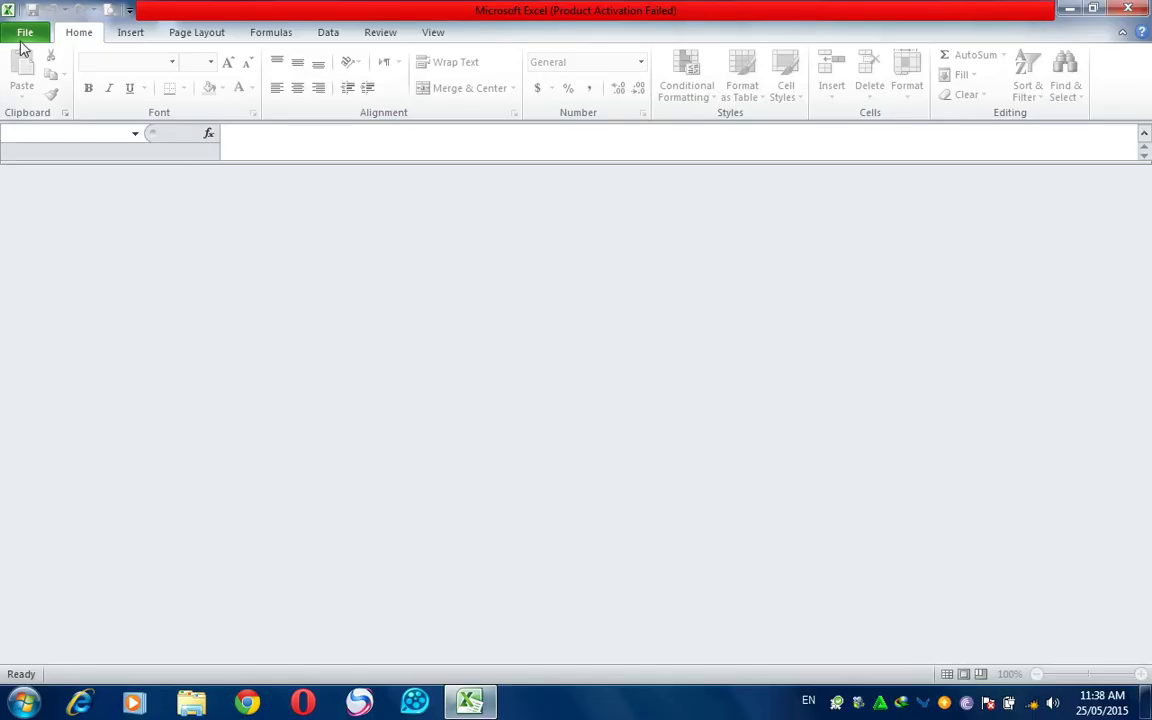
Create Book3 from the Blank workbook template
{"action": "left_click", "coordinate": [22, 40]}
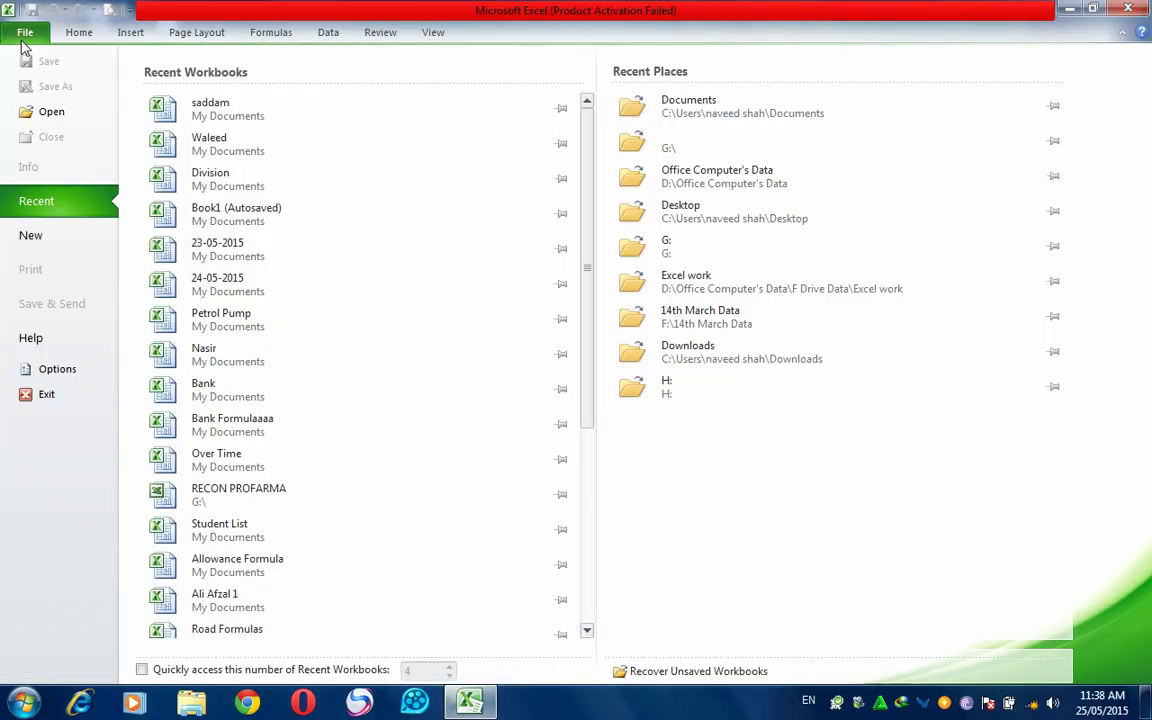
{"action": "left_click", "coordinate": [31, 237]}
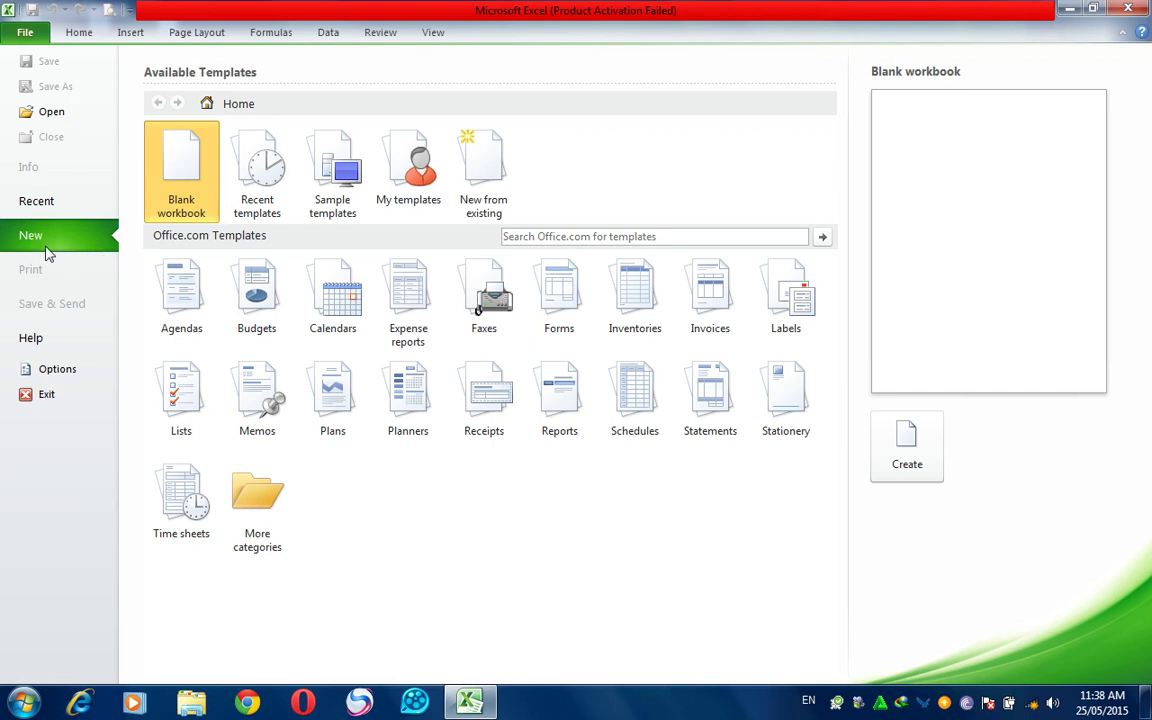
{"action": "left_click", "coordinate": [921, 451]}
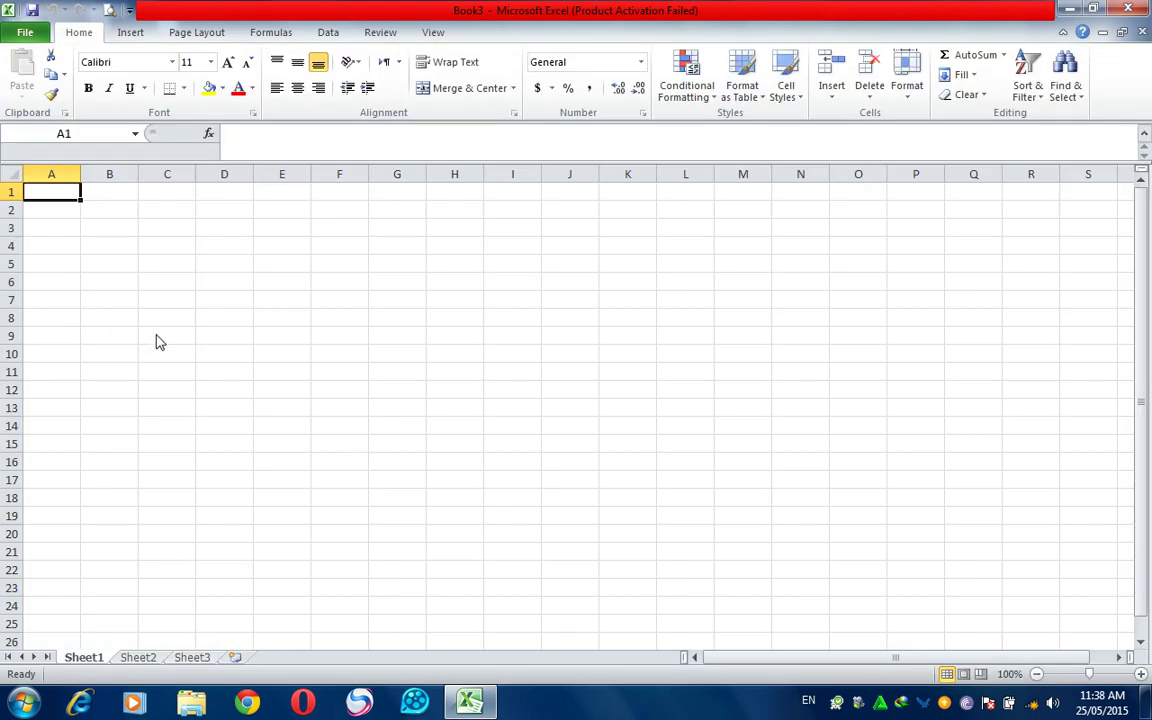
Enter the text 'sd dfgdfg' in cell B5
{"action": "left_click", "coordinate": [106, 262]}
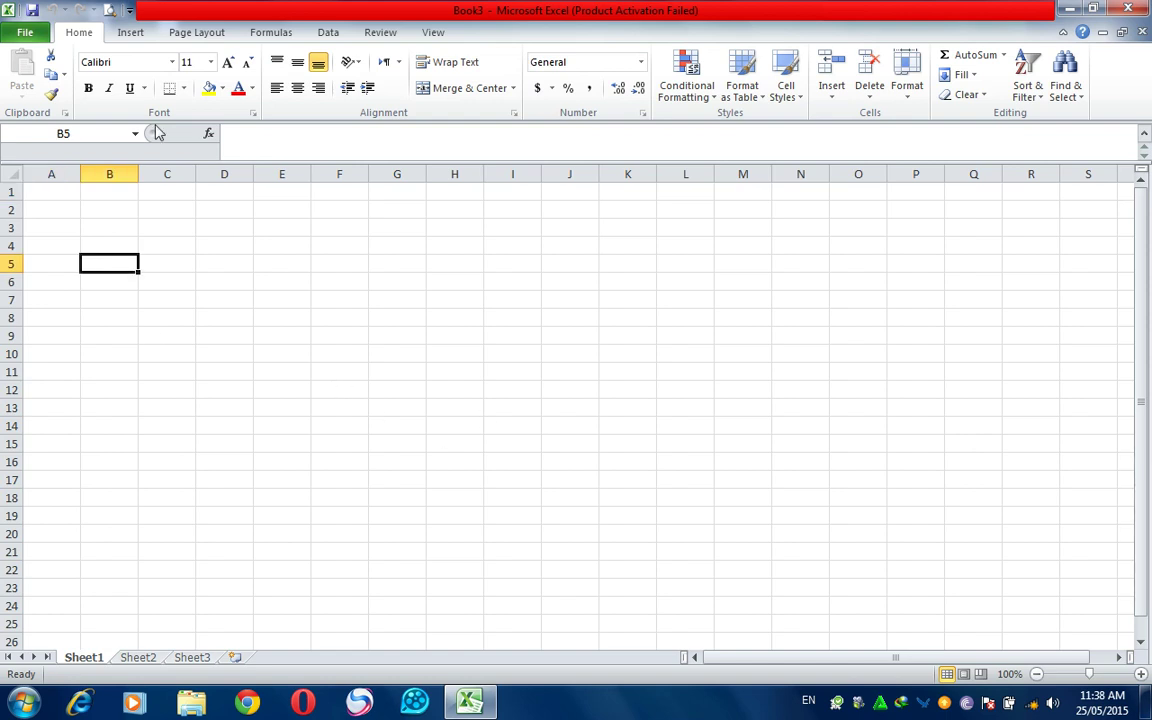
{"action": "left_click", "coordinate": [22, 36]}
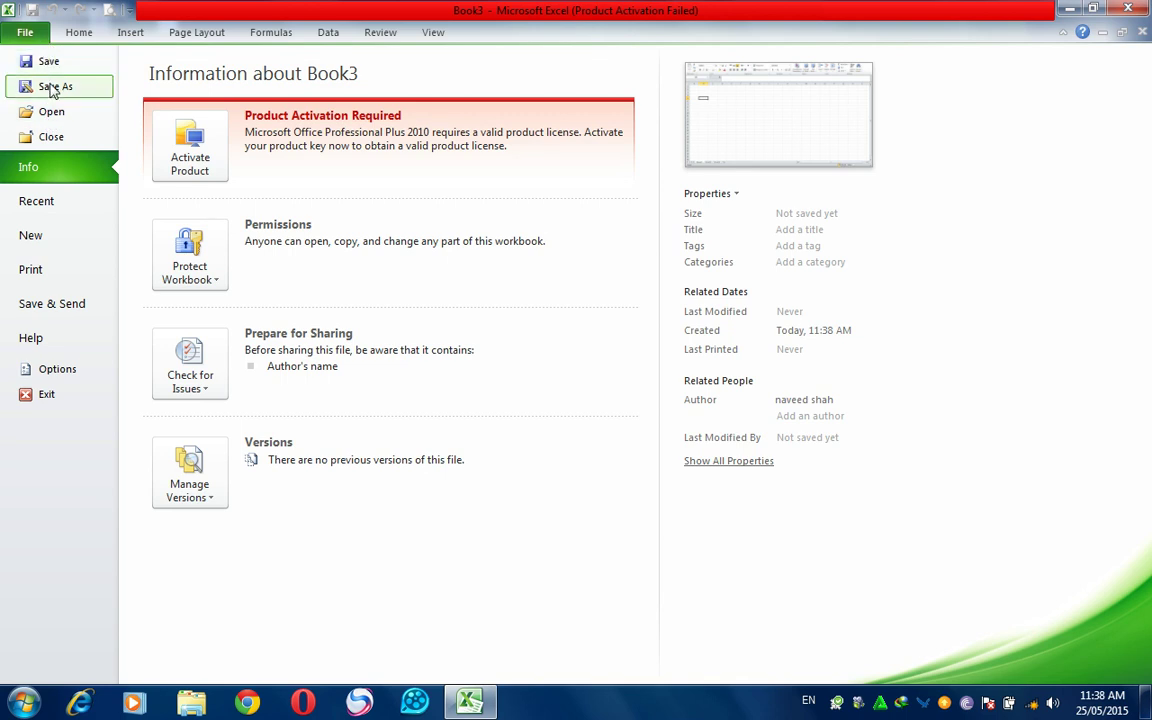
{"action": "left_click", "coordinate": [53, 88]}
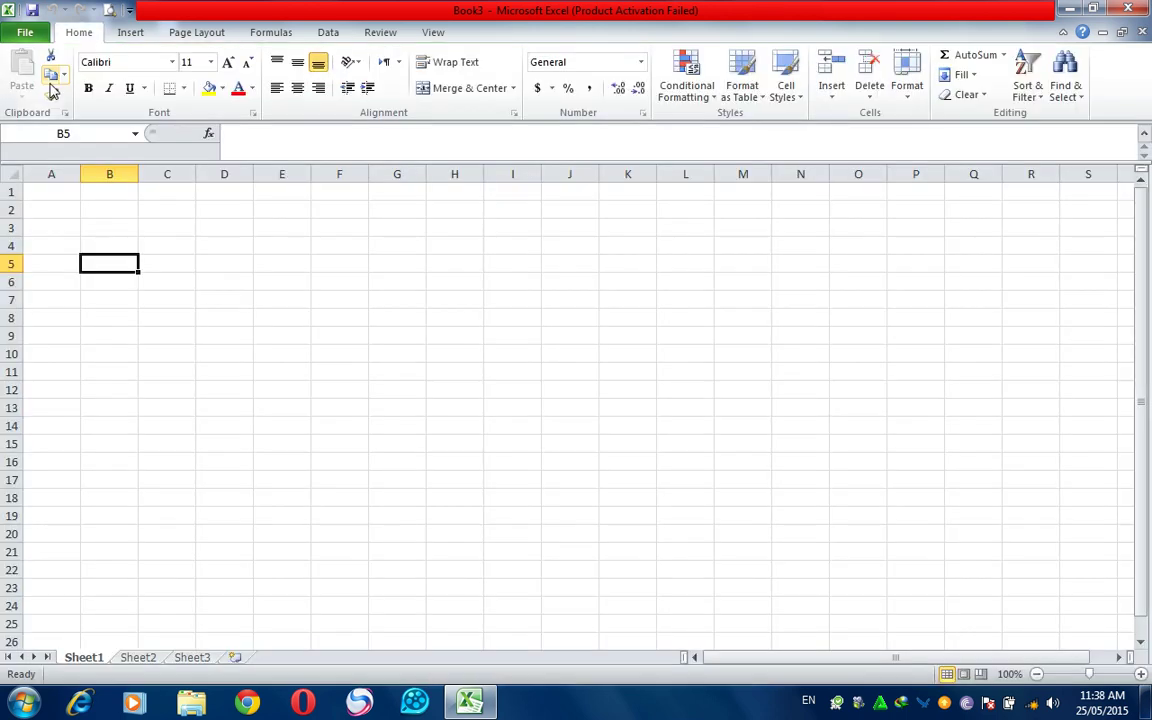
{"action": "type", "text": "sd dfgdfg"}
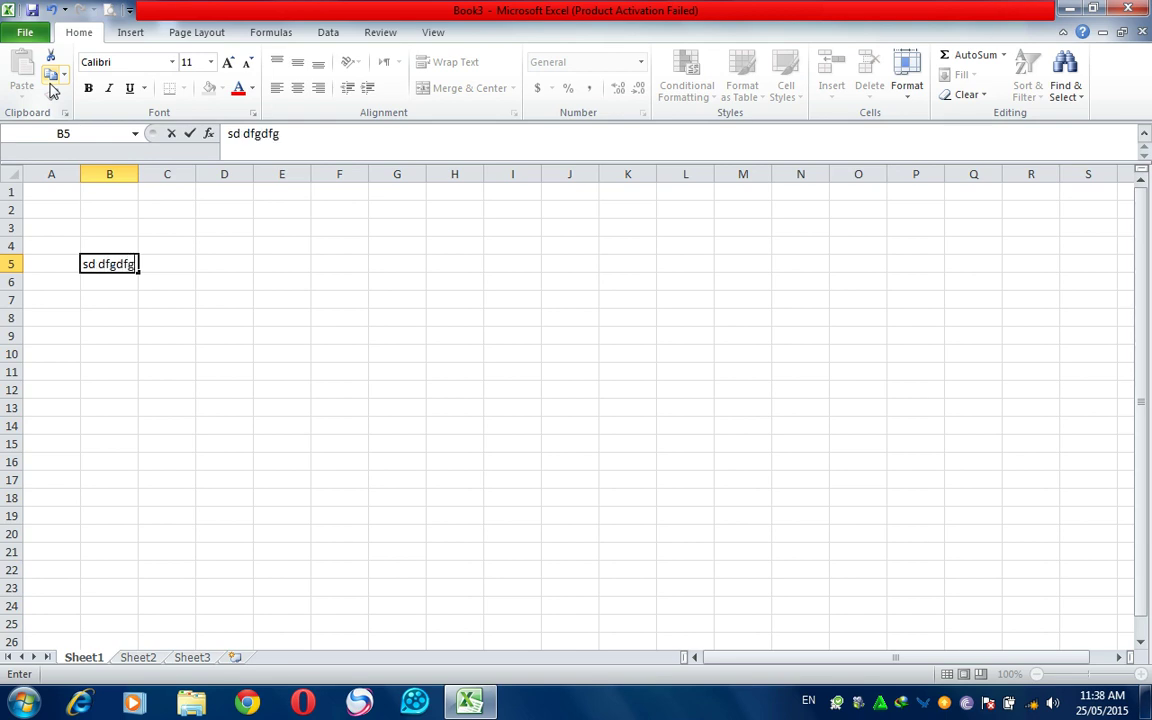
{"action": "left_click", "coordinate": [290, 298]}
Fill the B5 text across to column I and down through row 11, then show the File Info page
{"action": "left_click", "coordinate": [120, 264]}
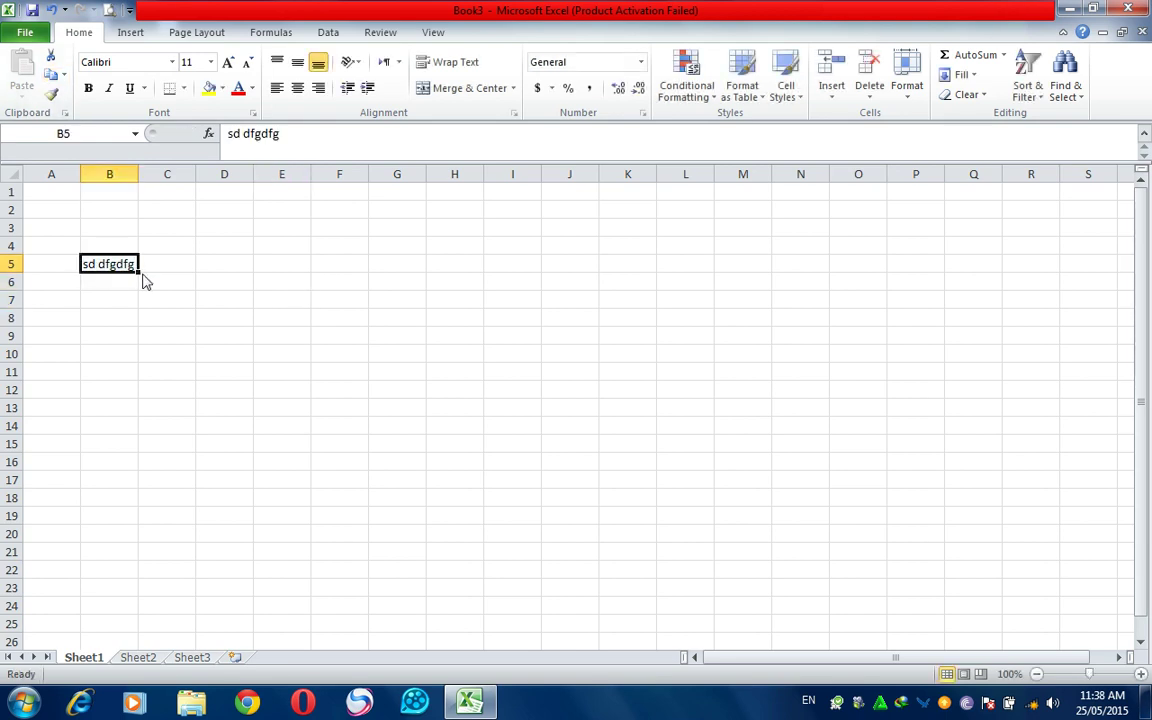
{"action": "mouse_move", "coordinate": [139, 272]}
{"action": "left_mouse_down"}
{"action": "mouse_move", "coordinate": [550, 284]}
{"action": "mouse_move", "coordinate": [535, 378]}
{"action": "left_mouse_up"}
{"action": "left_click", "coordinate": [455, 354]}
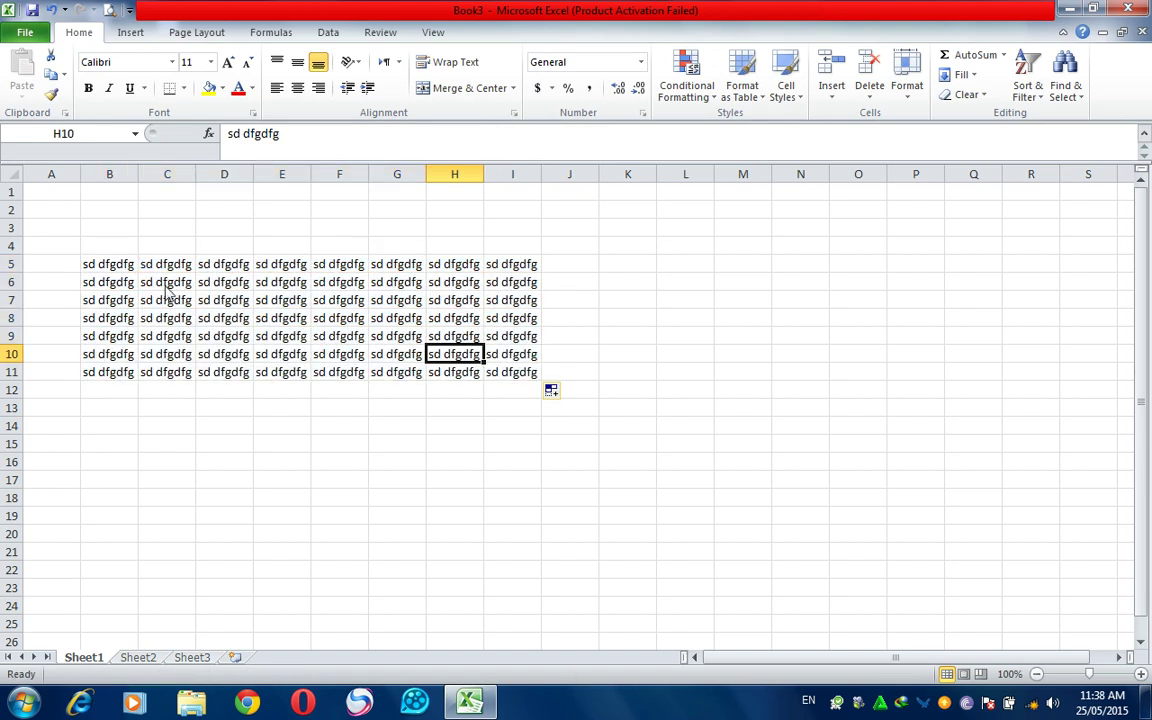
{"action": "left_click", "coordinate": [27, 36]}
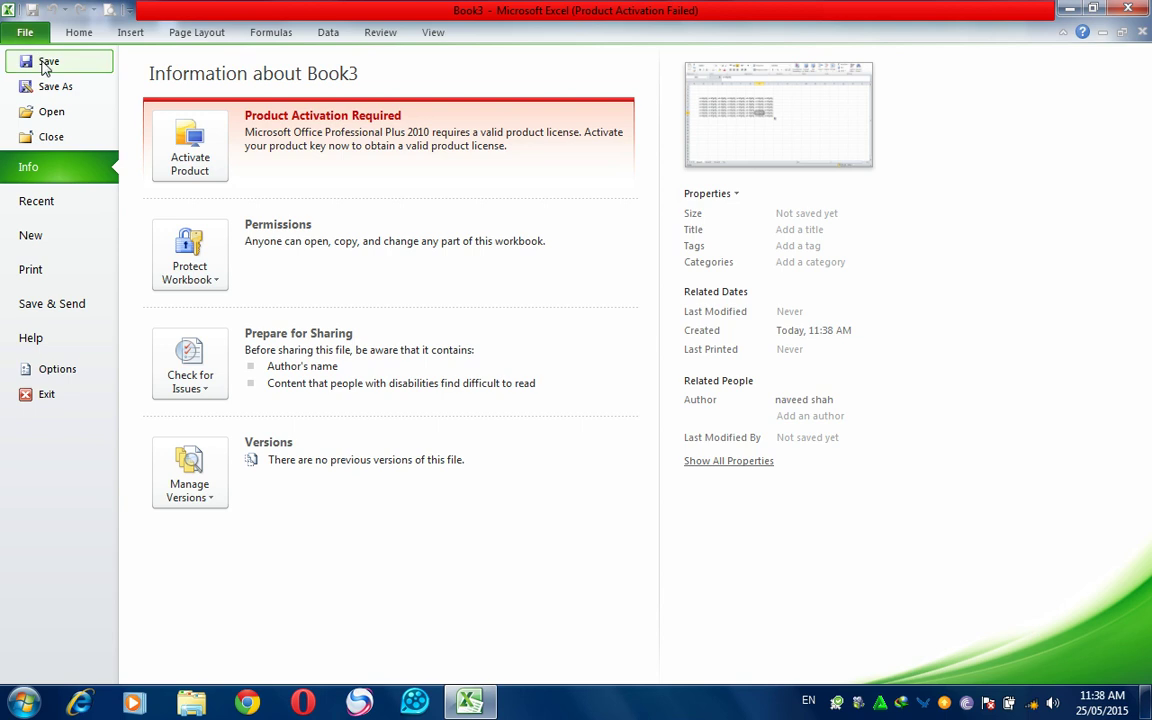
Save the workbook as 'waleedd' in the Documents library
{"action": "left_click", "coordinate": [45, 64]}
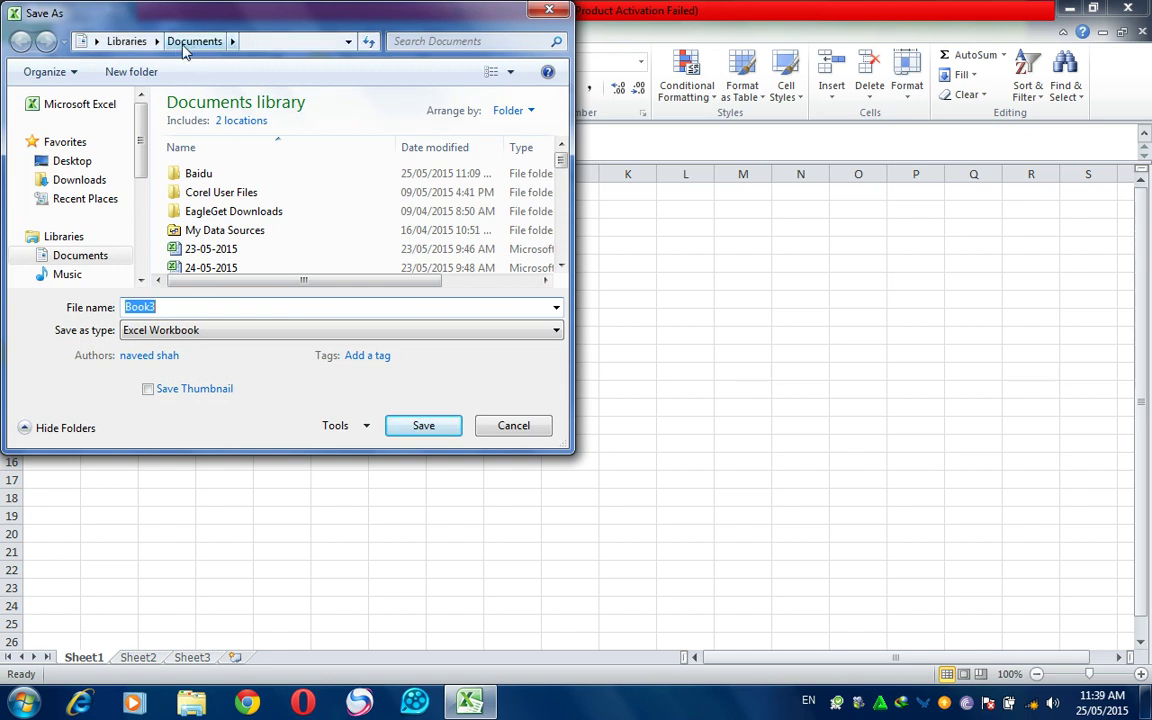
{"action": "type", "text": "wal"}
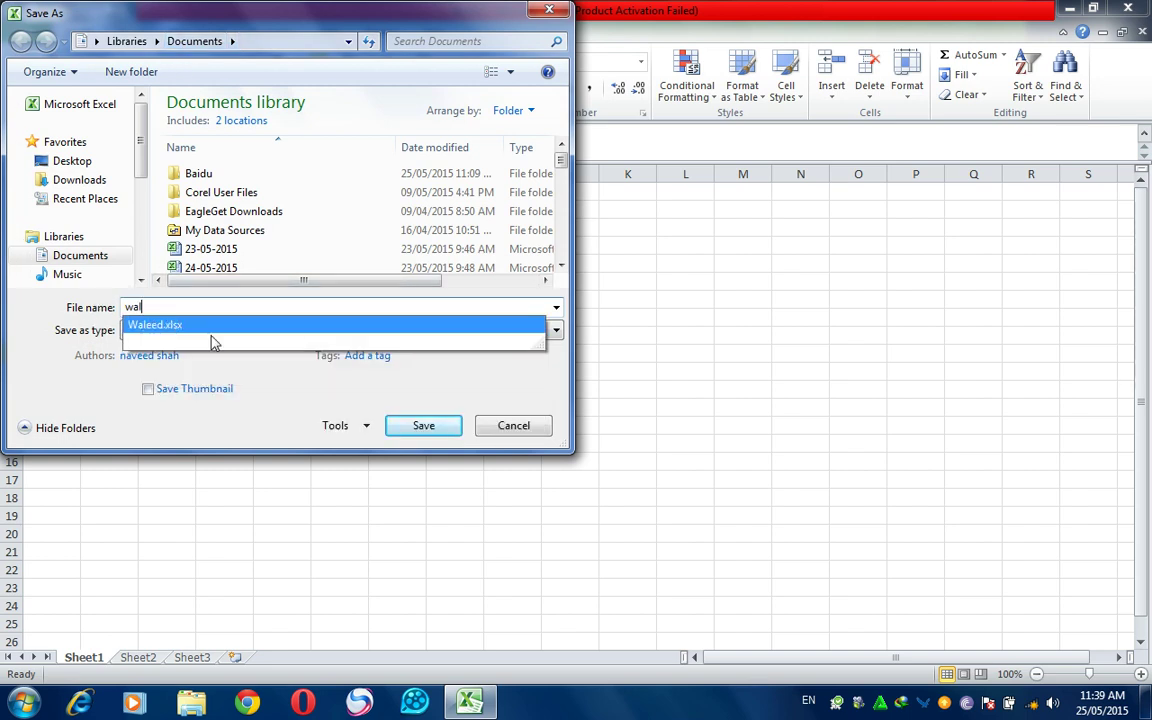
{"action": "type", "text": "eed"}
{"action": "type", "text": "d"}
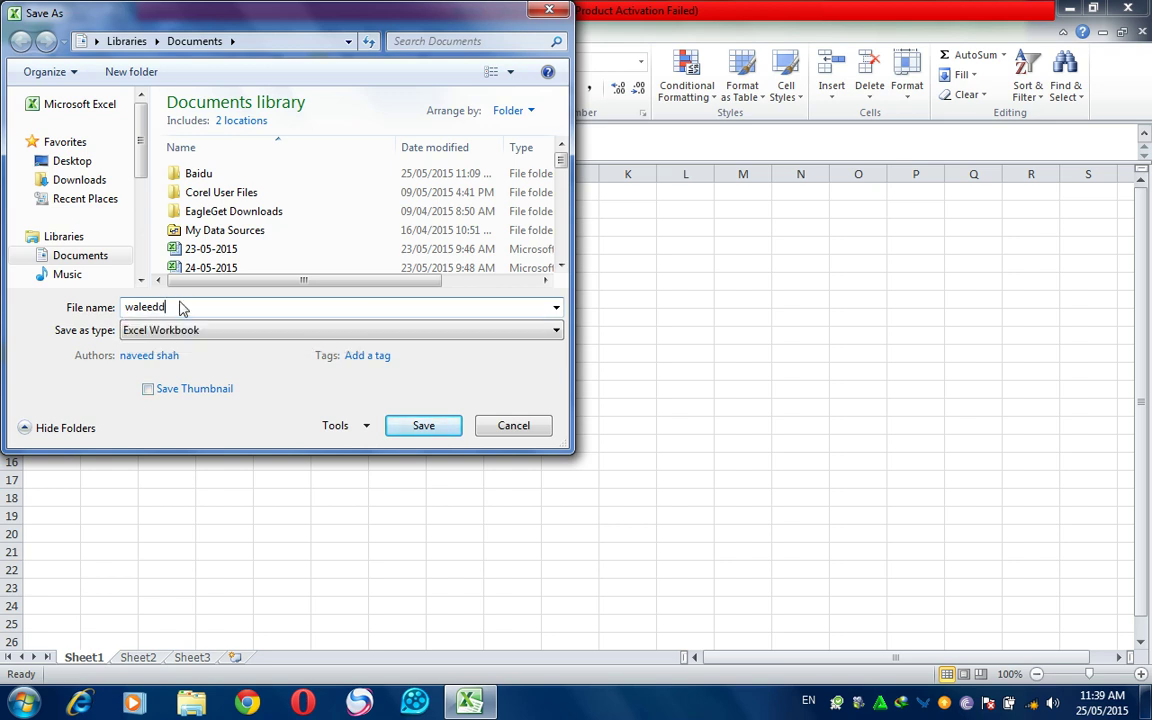
{"action": "left_click", "coordinate": [436, 440]}
{"action": "left_click", "coordinate": [436, 430]}
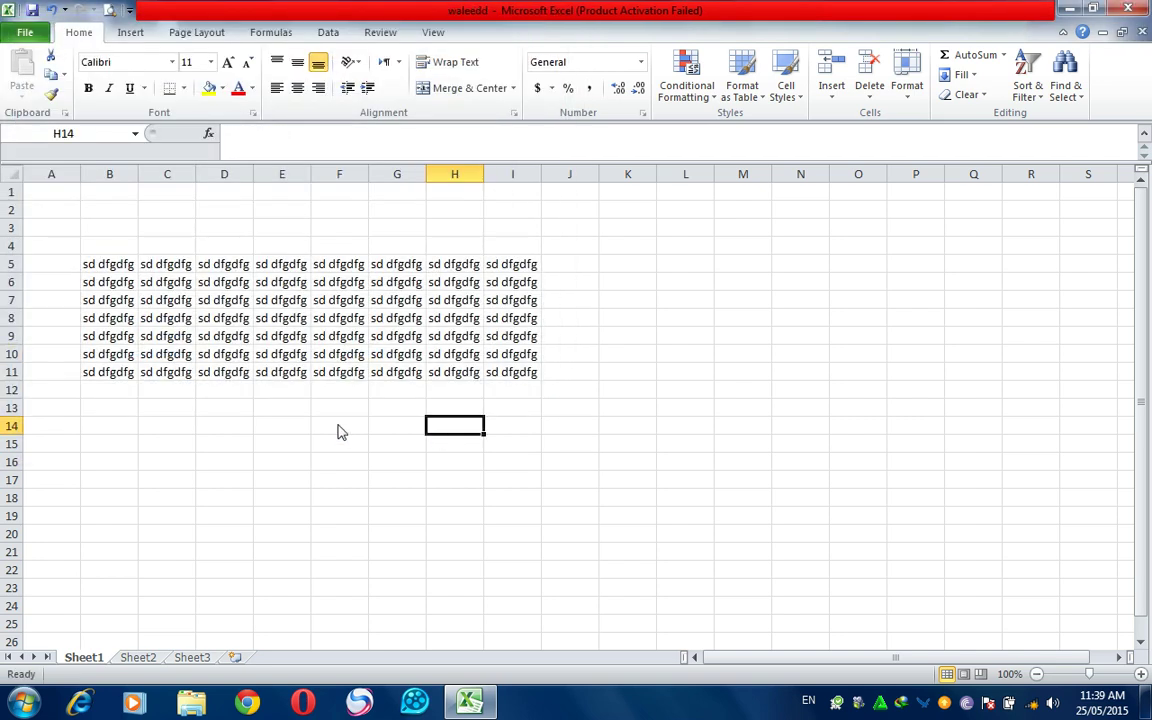
Select the B5:I11 block, then show the Info page for waleedd.xlsx
{"action": "left_click_drag", "start_coordinate": [86, 263], "coordinate": [497, 372]}
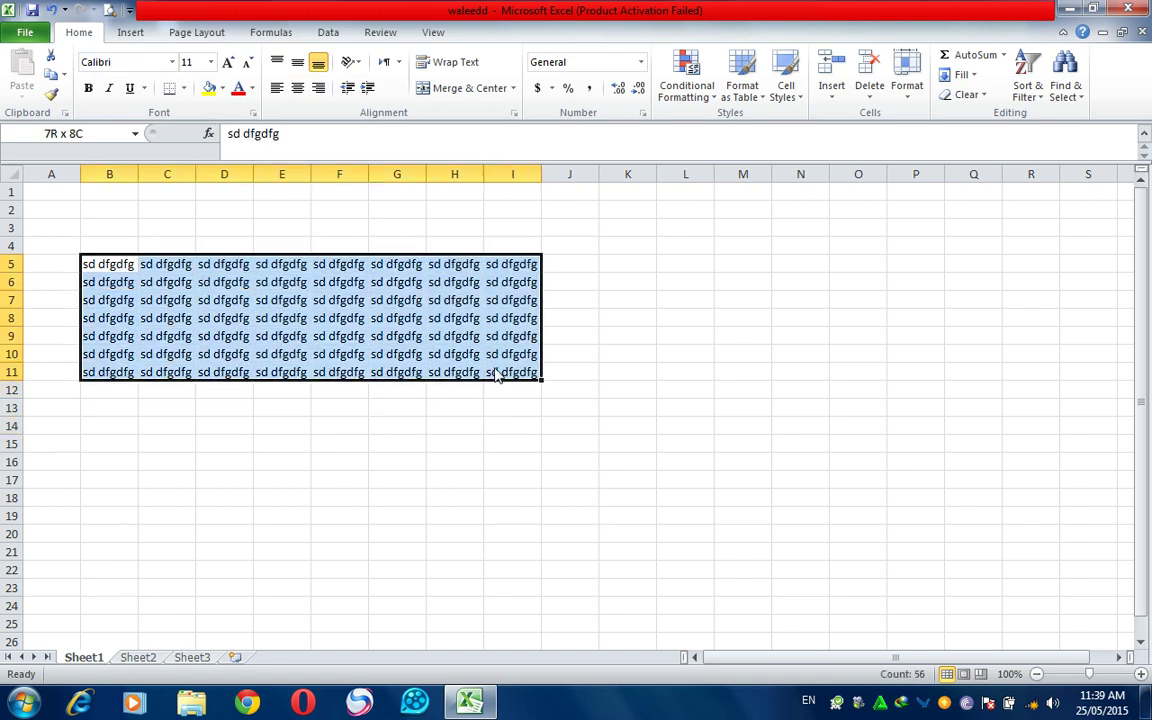
{"action": "left_click", "coordinate": [222, 533]}
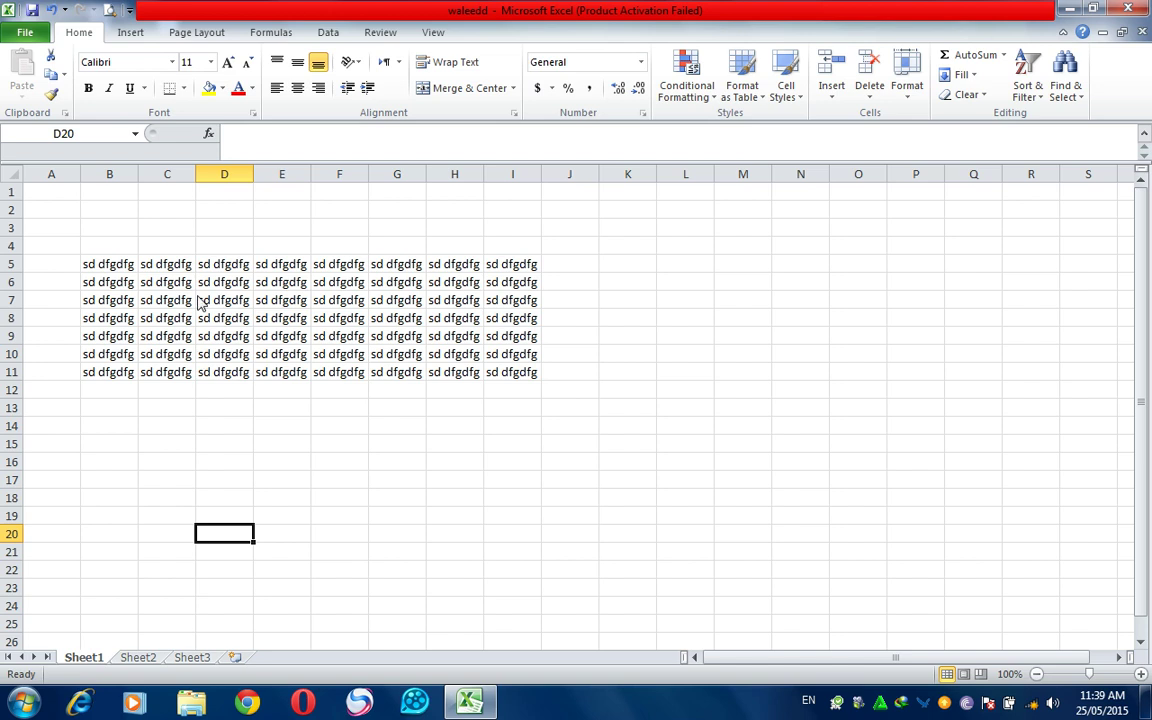
{"action": "left_click_drag", "start_coordinate": [102, 264], "coordinate": [538, 383]}
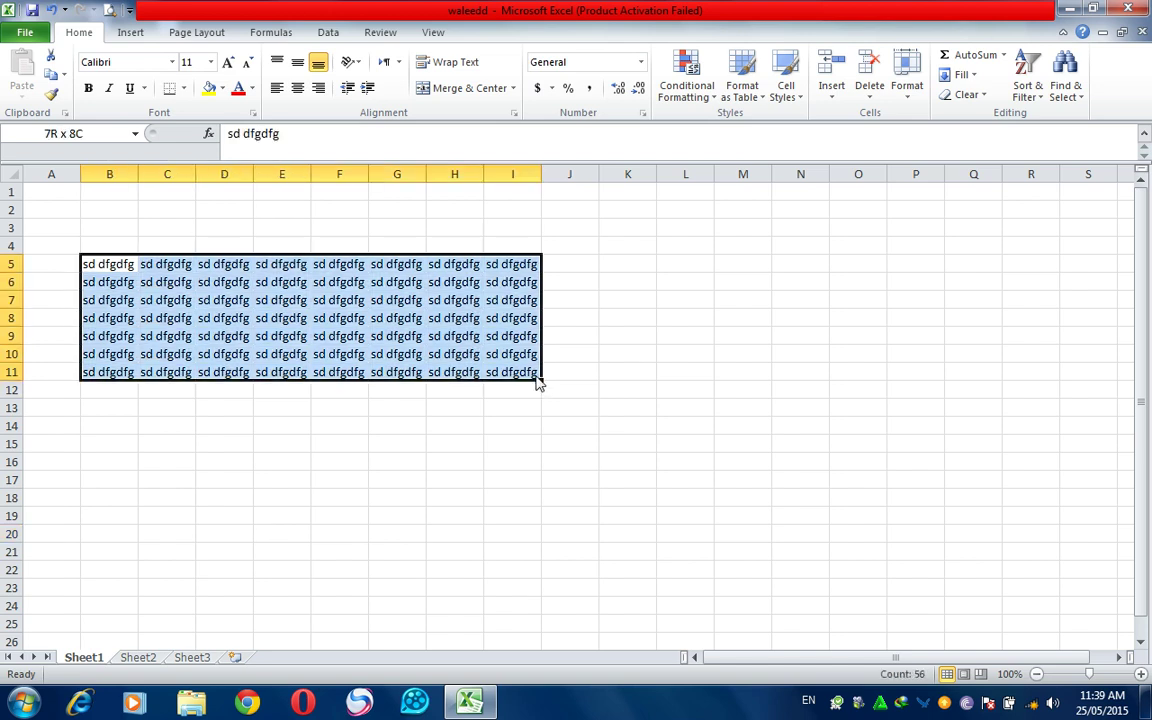
{"action": "left_click", "coordinate": [412, 443]}
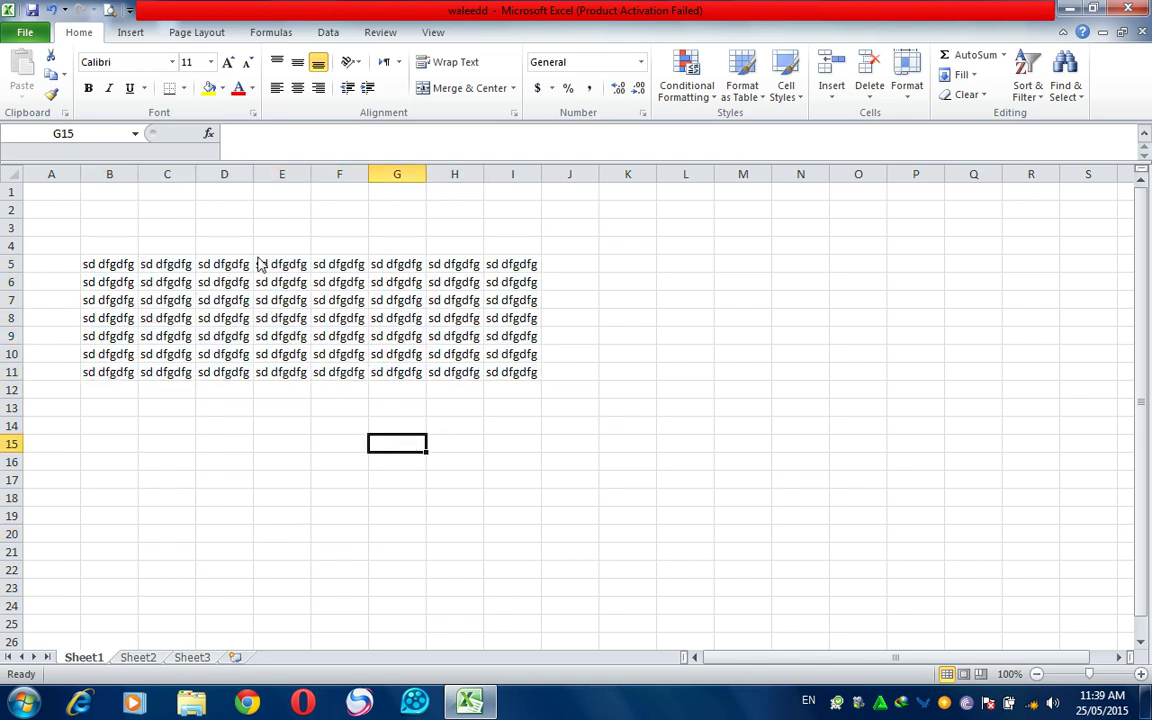
{"action": "left_click", "coordinate": [25, 33]}
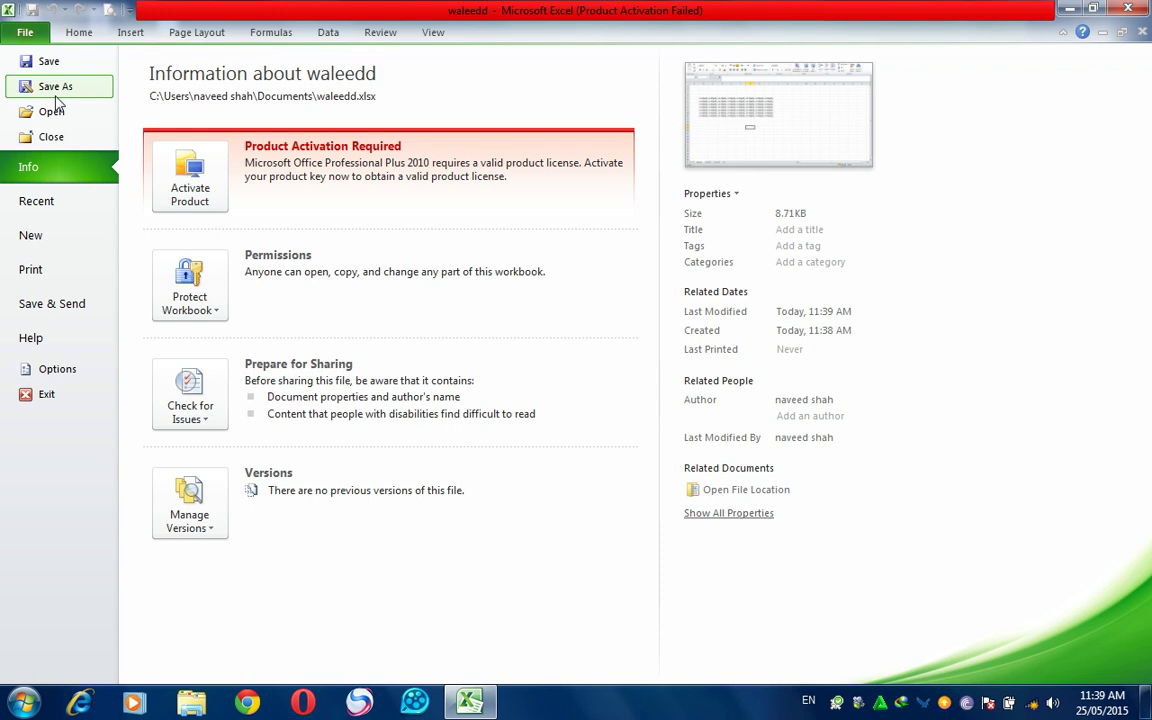
Use Save As to save the workbook under the name 'saddamm'
{"action": "left_click", "coordinate": [56, 94]}
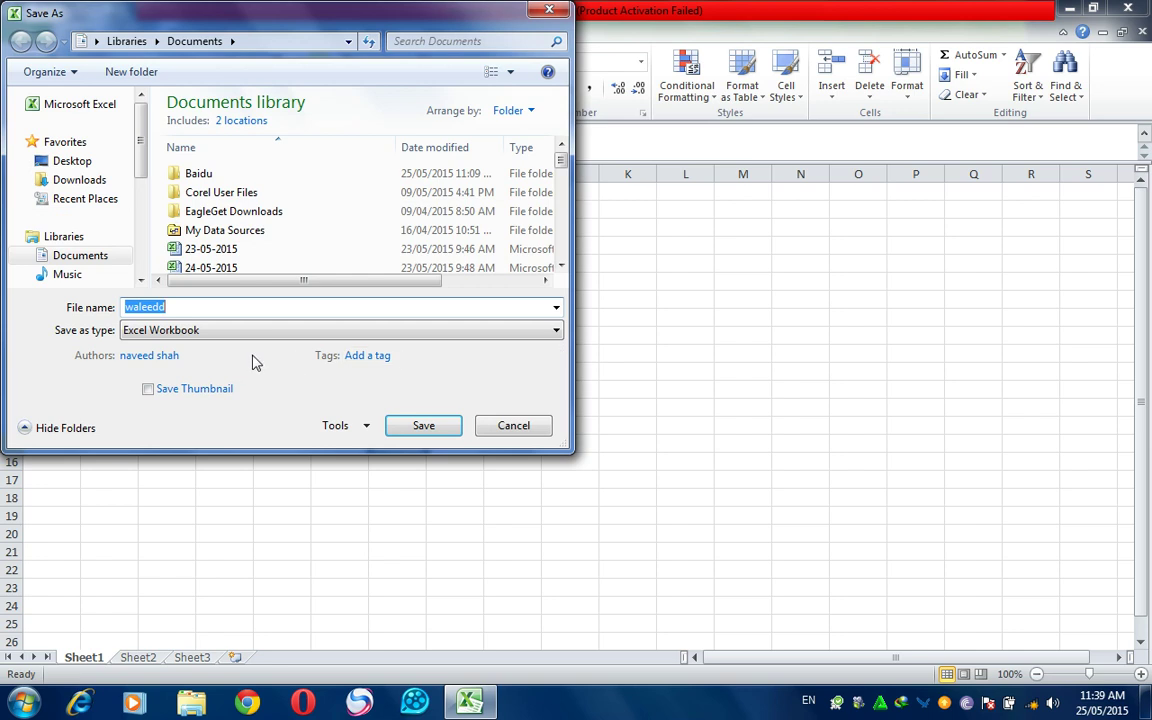
{"action": "type", "text": "sadda"}
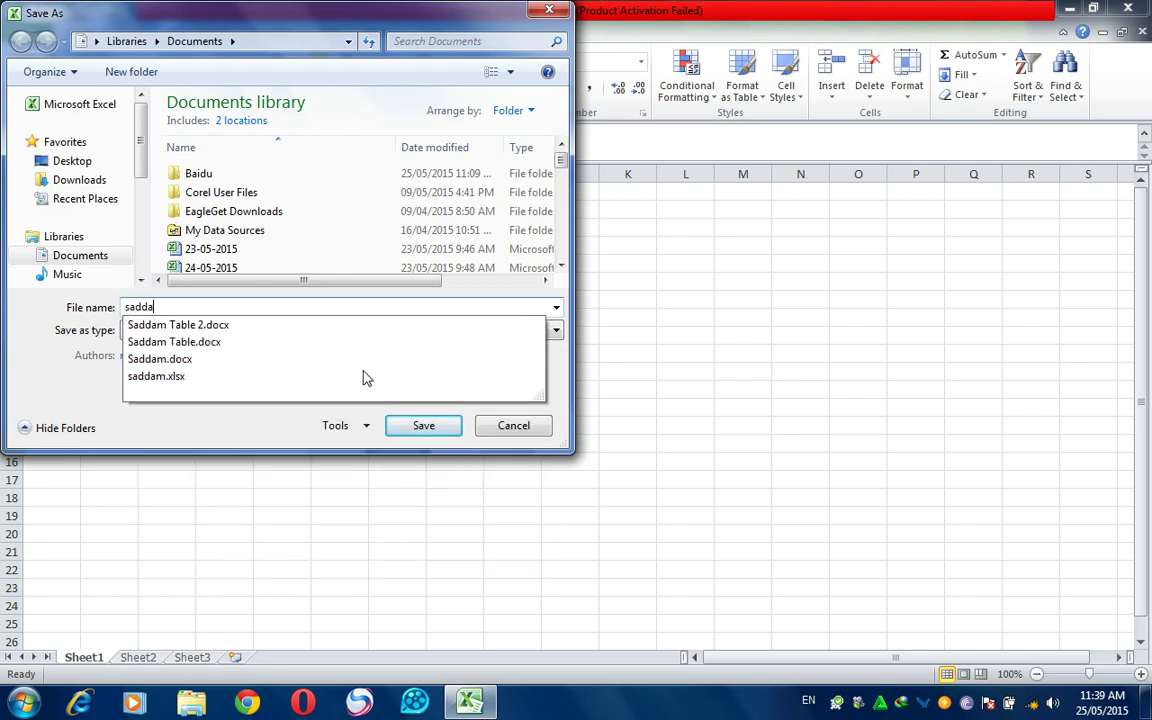
{"action": "type", "text": "mm"}
{"action": "left_click_drag", "start_coordinate": [200, 310], "coordinate": [150, 313]}
{"action": "double_click", "coordinate": [183, 311]}
{"action": "left_click", "coordinate": [184, 311]}
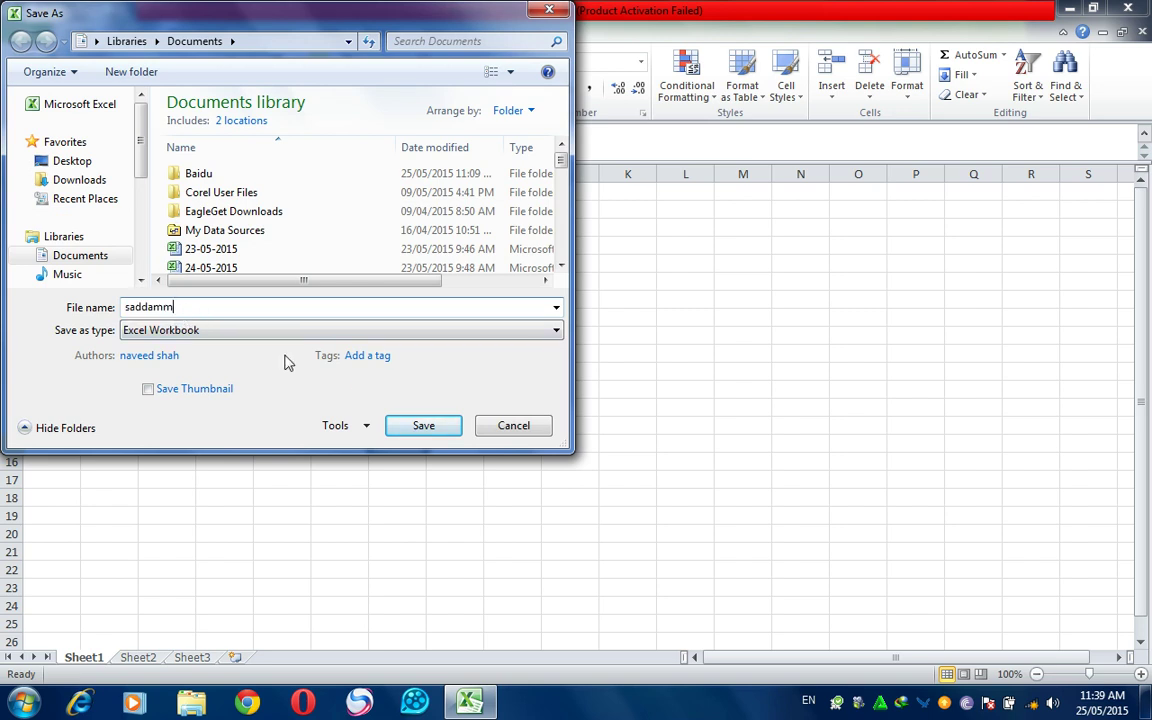
{"action": "left_click", "coordinate": [427, 430]}
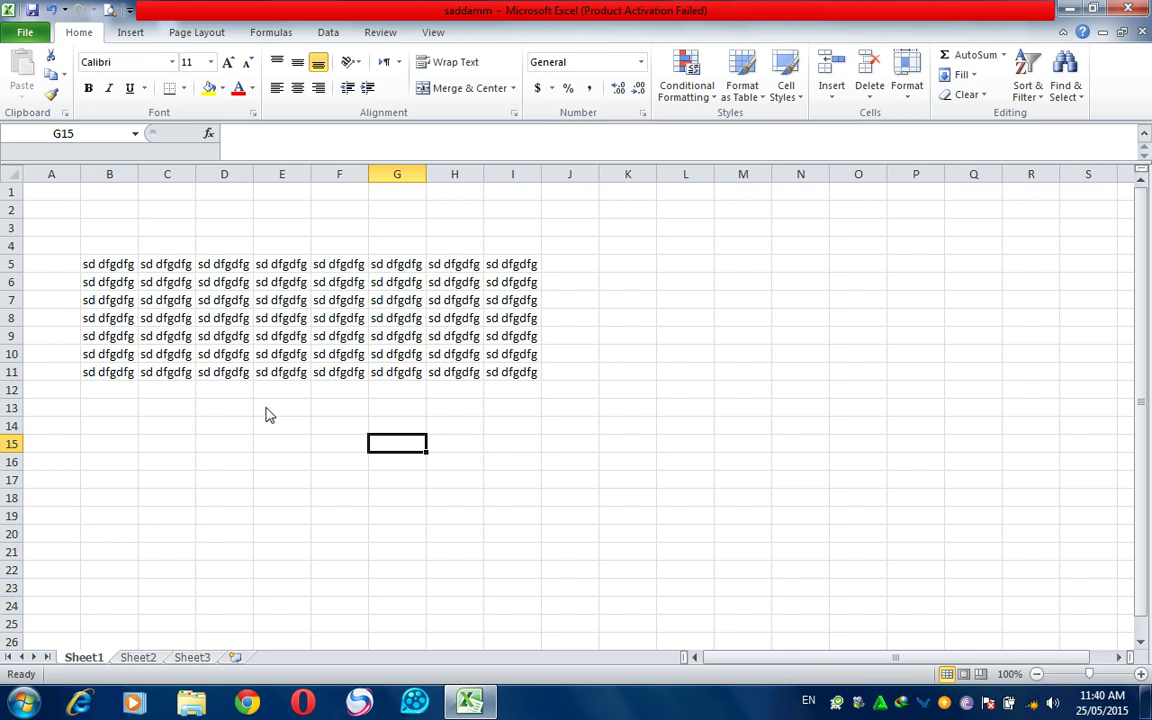
Close saddamm, then reopen saddamm.xlsx from the Documents library
{"action": "left_click", "coordinate": [24, 36]}
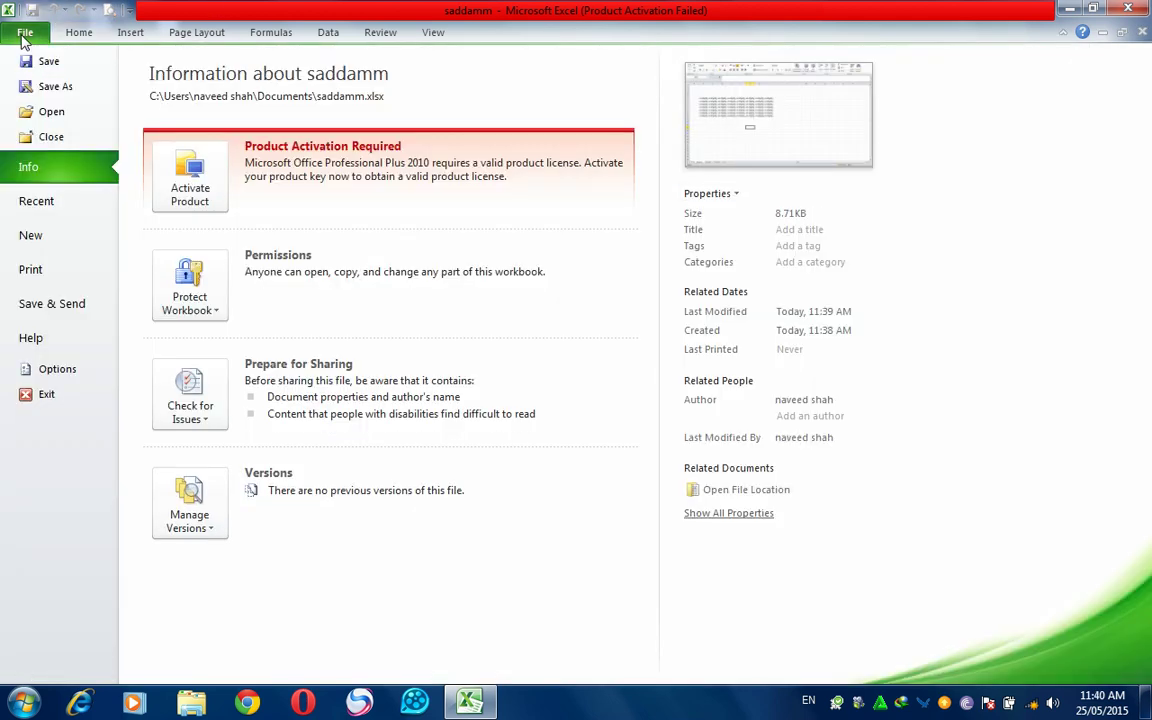
{"action": "left_click", "coordinate": [50, 140]}
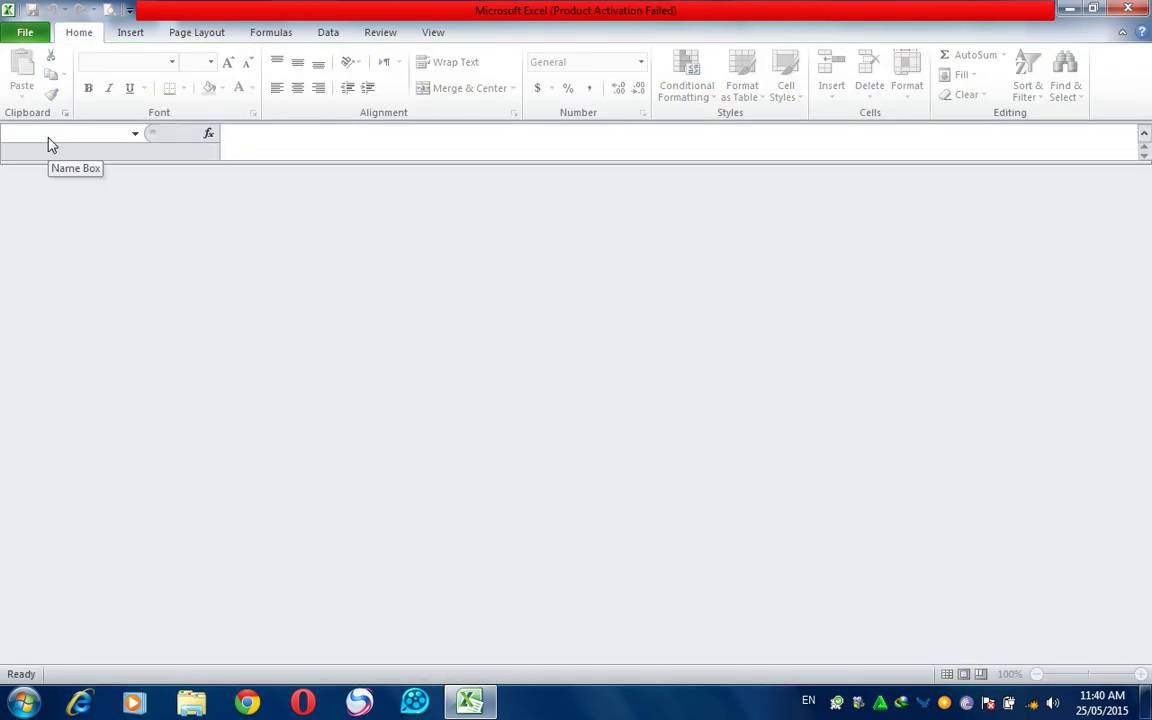
{"action": "left_click", "coordinate": [40, 32]}
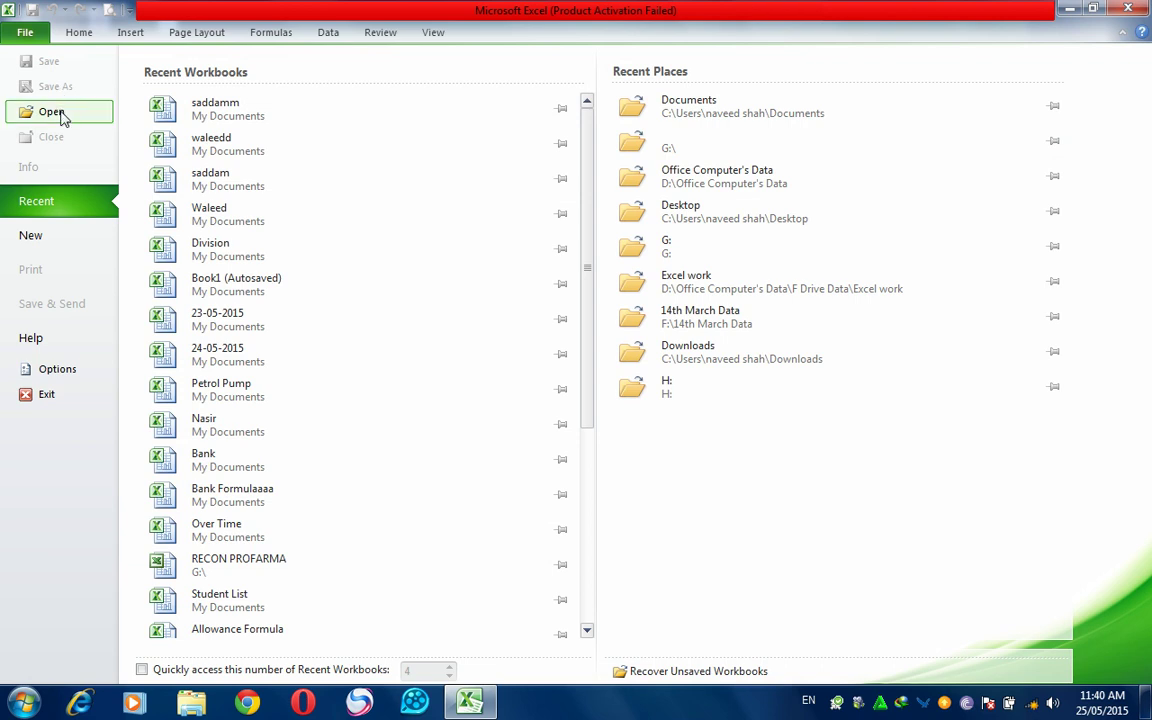
{"action": "left_click", "coordinate": [52, 112]}
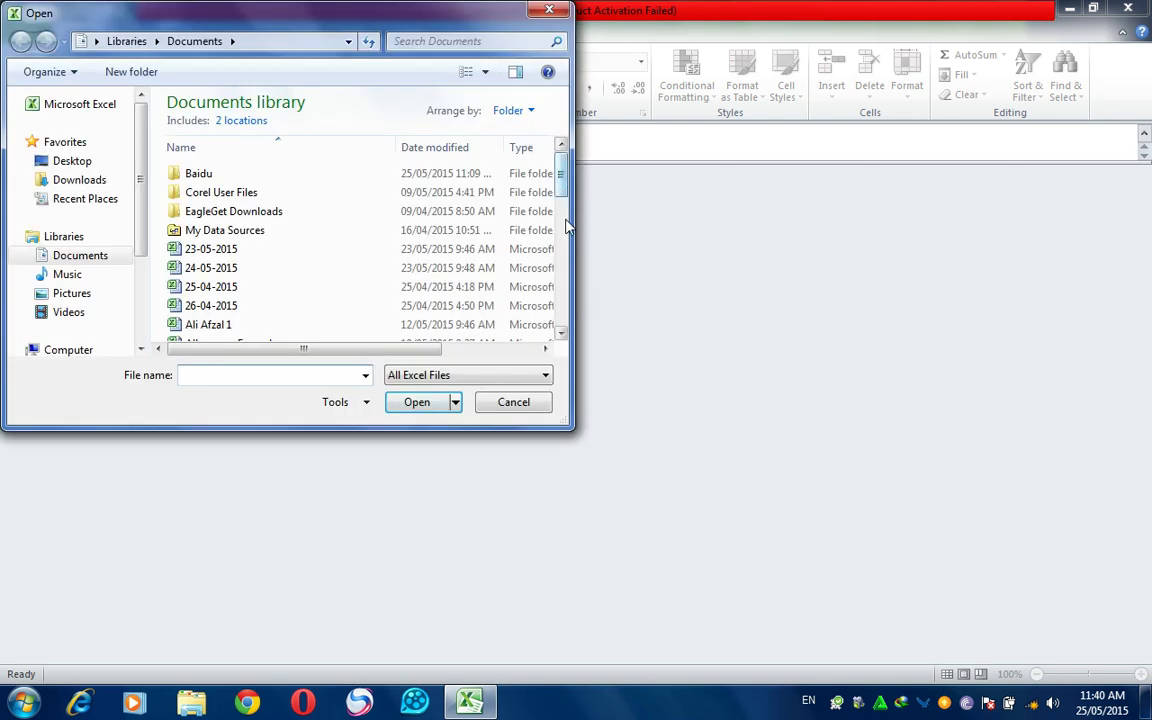
{"action": "scroll", "coordinate": [290, 300], "scroll_direction": "down", "scroll_amount": 5}
{"action": "type", "text": "sadda"}
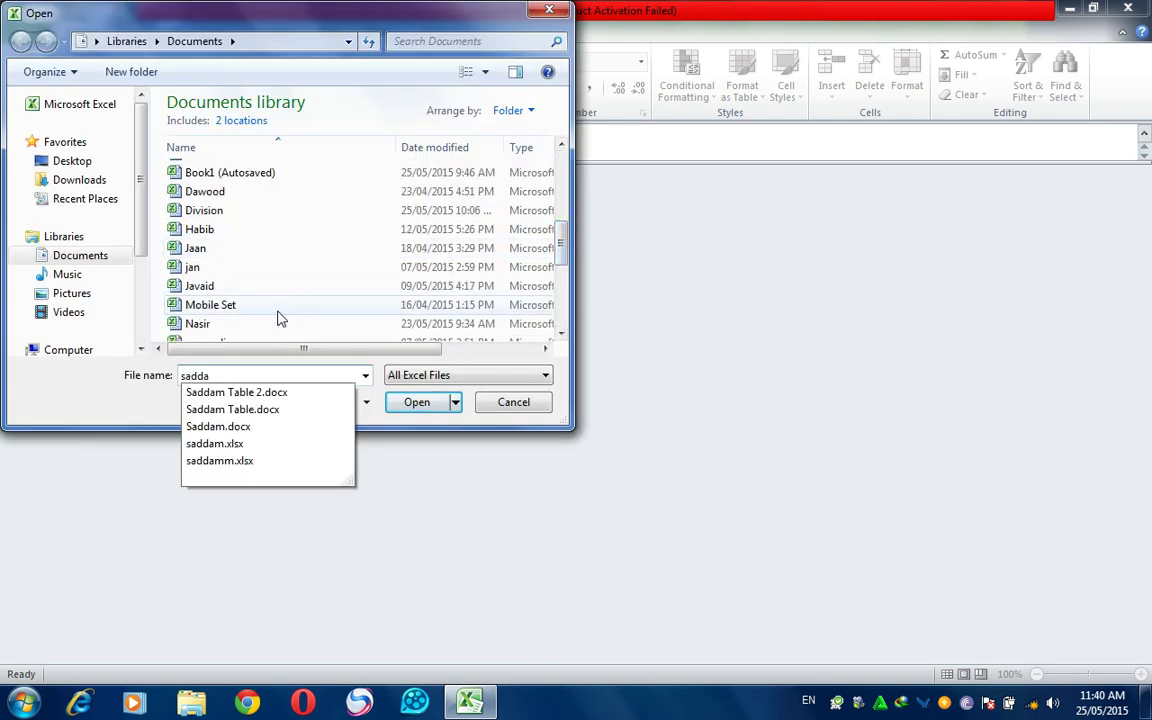
{"action": "left_click", "coordinate": [259, 463]}
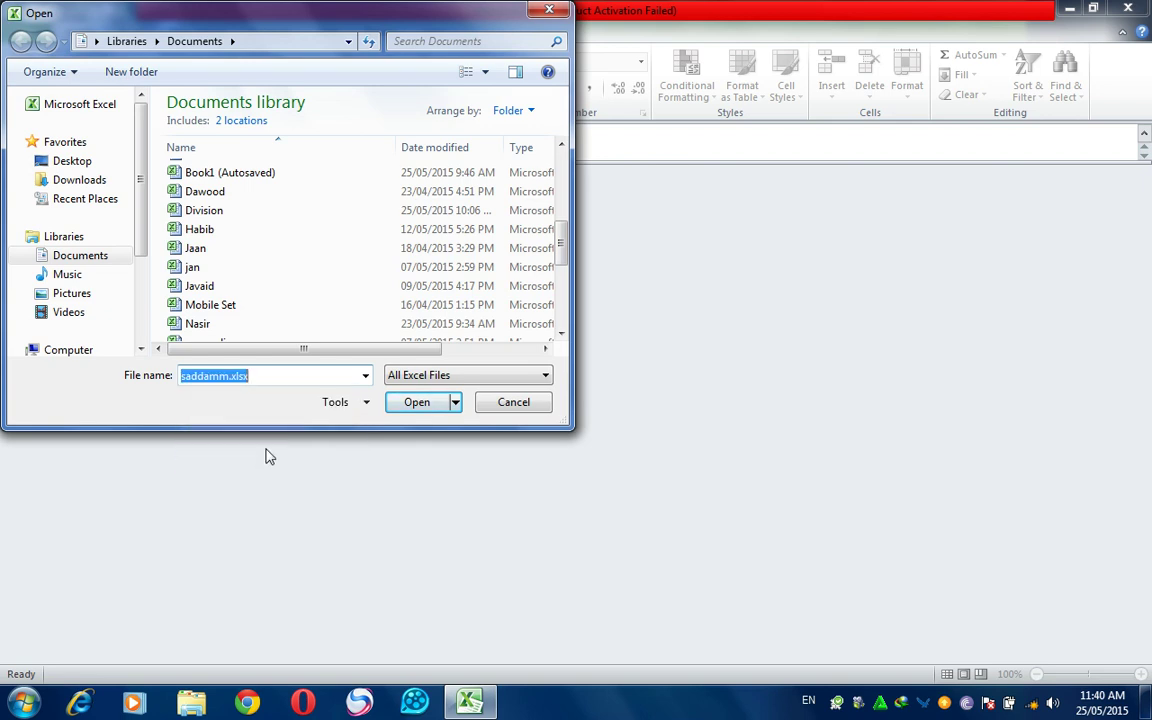
{"action": "left_click", "coordinate": [405, 406]}
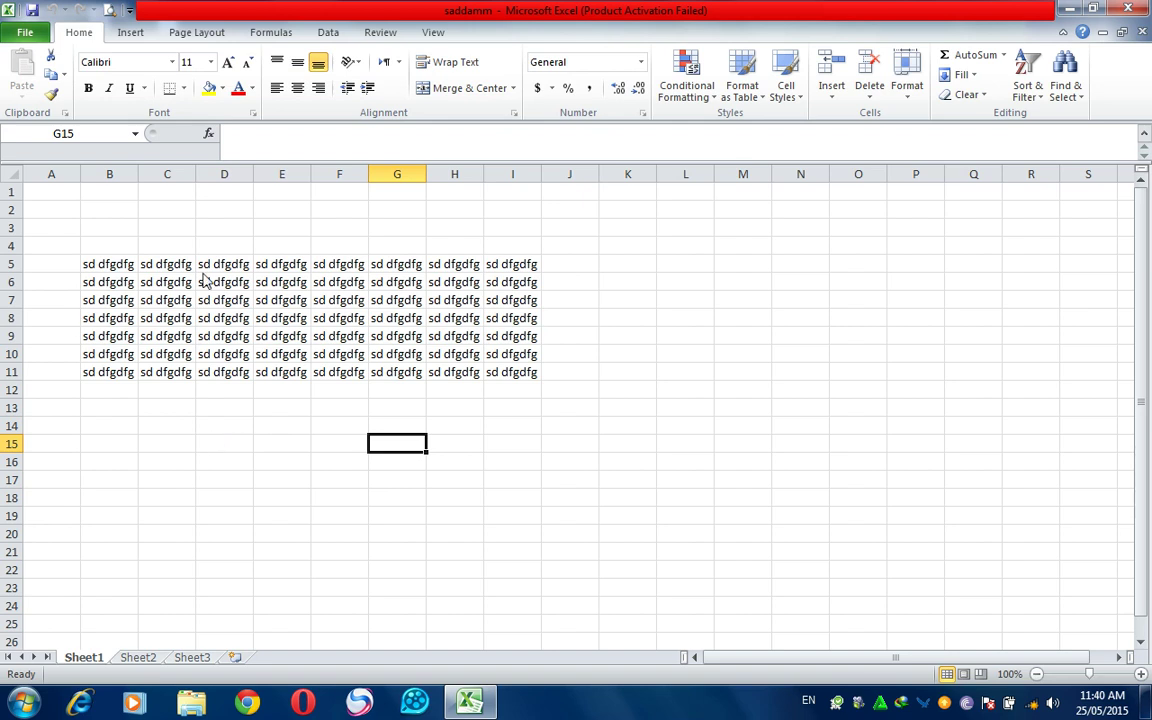
Open waleedd.xlsx from the Documents library
{"action": "left_click", "coordinate": [27, 32]}
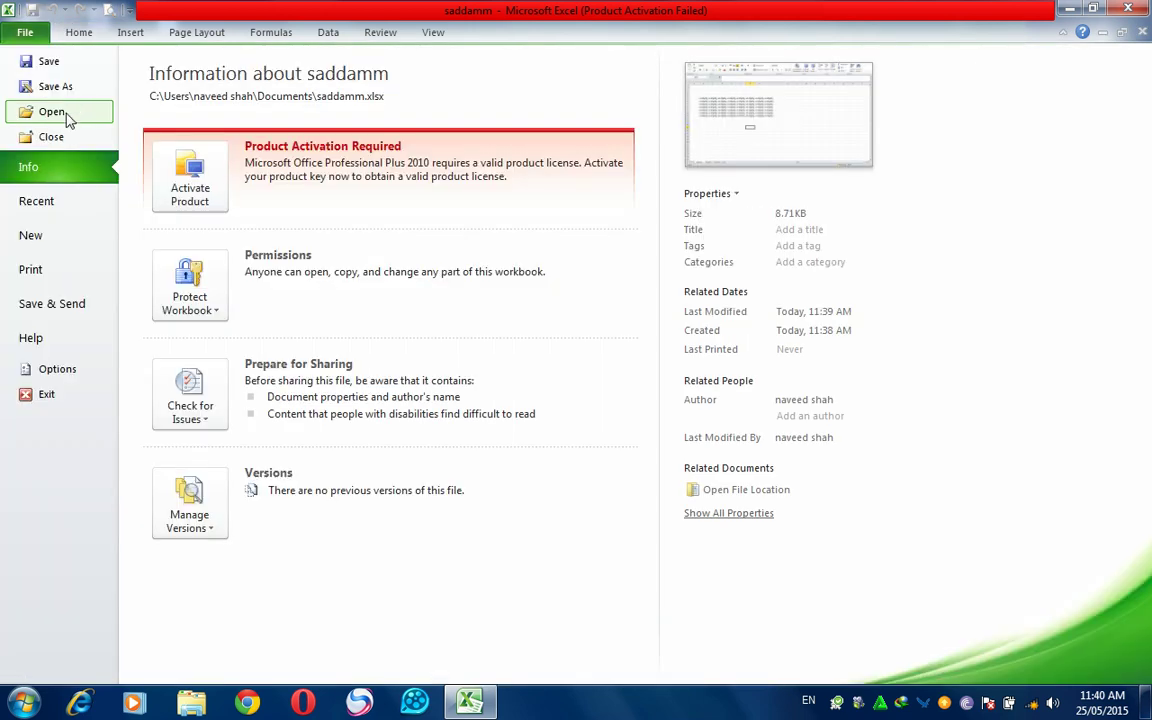
{"action": "left_click", "coordinate": [52, 112]}
{"action": "left_click", "coordinate": [215, 249]}
{"action": "key", "text": "w"}
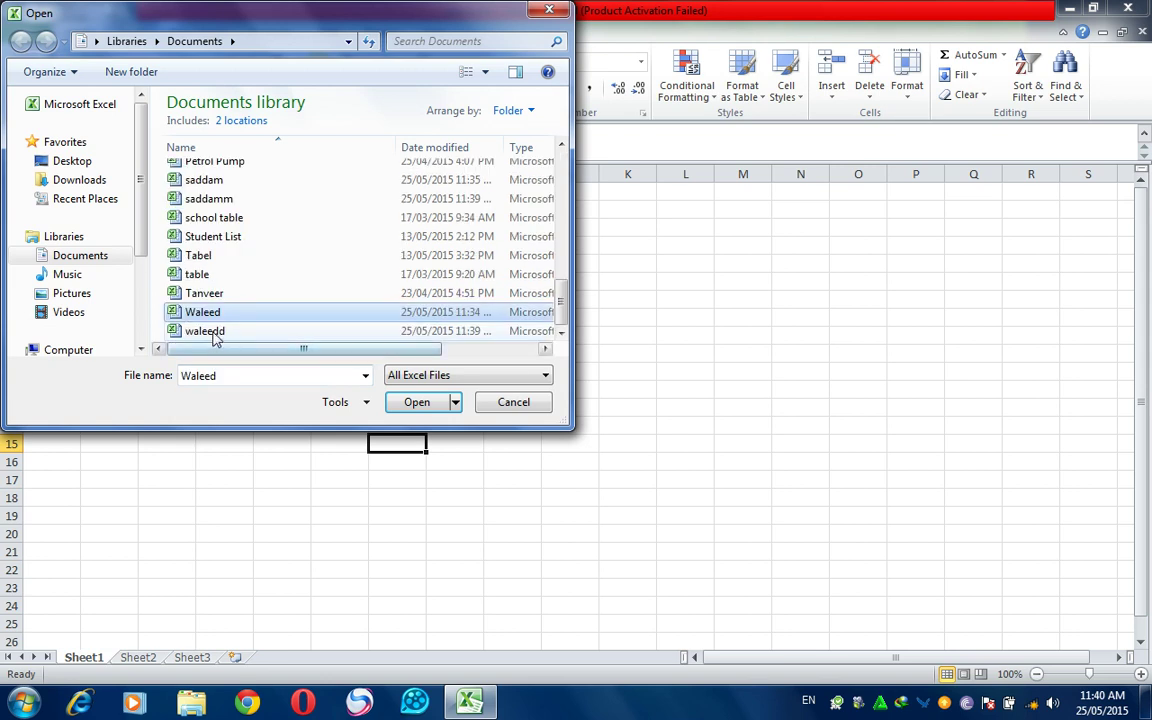
{"action": "left_click", "coordinate": [213, 332]}
{"action": "left_click", "coordinate": [438, 404]}
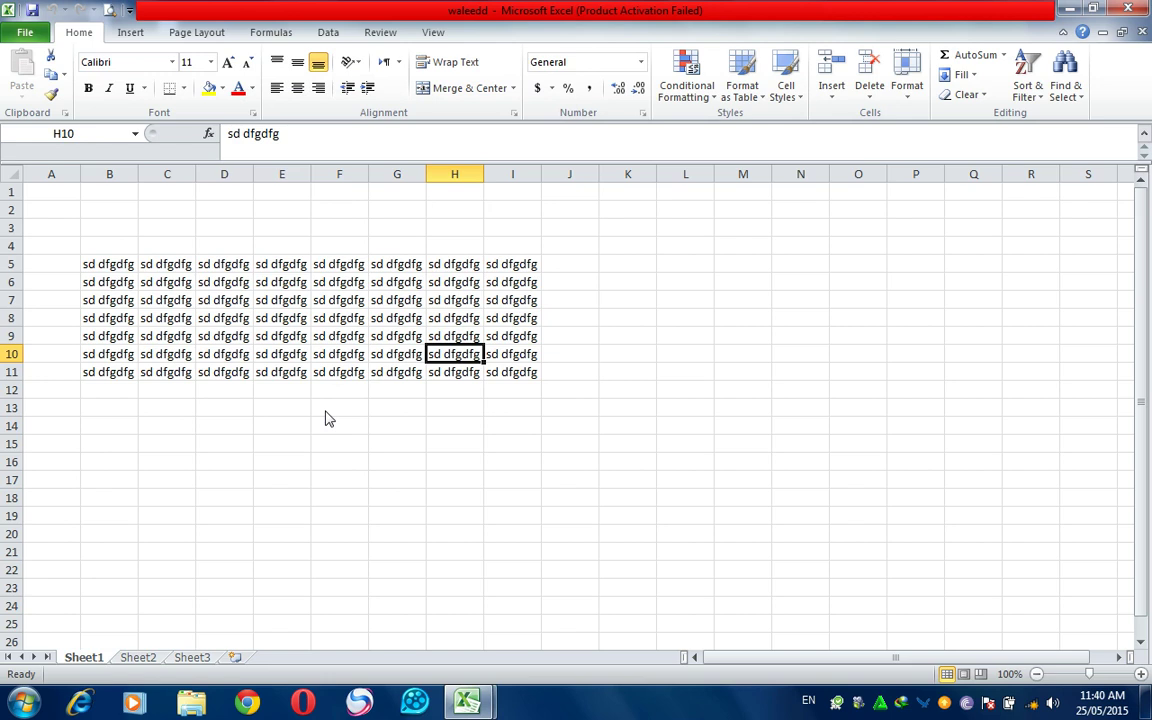
Close both the waleedd and saddamm workbooks
{"action": "left_click", "coordinate": [28, 32]}
{"action": "left_click", "coordinate": [66, 137]}
{"action": "left_click", "coordinate": [25, 34]}
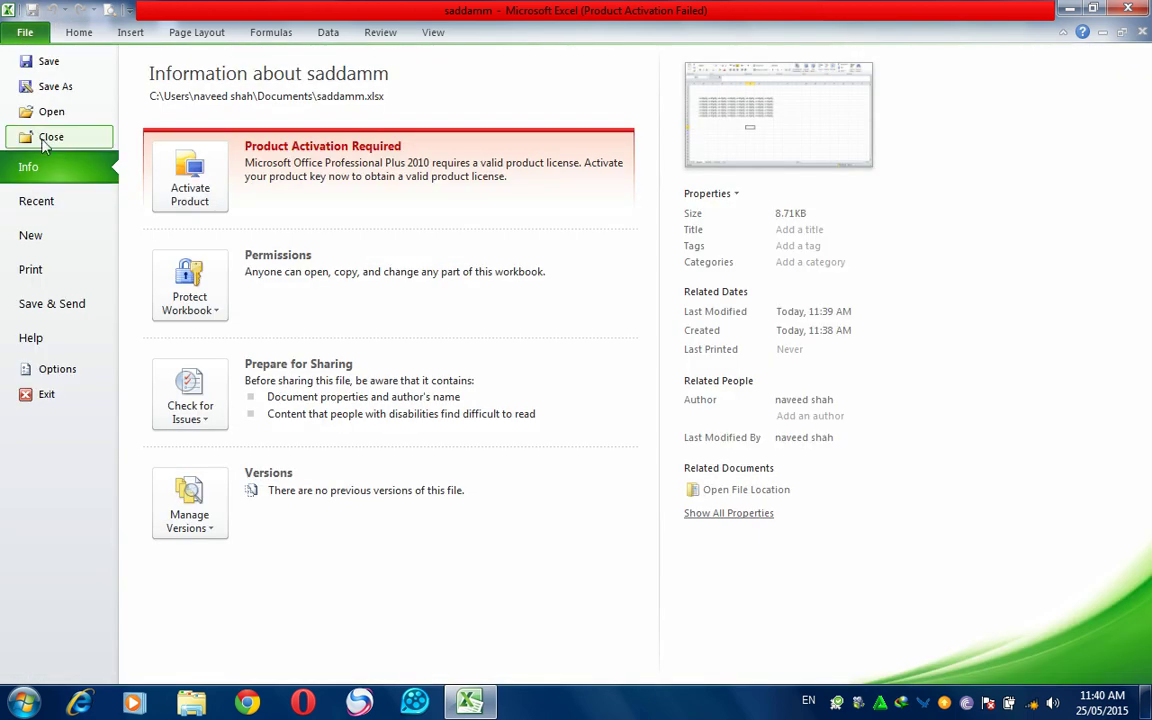
{"action": "left_click", "coordinate": [56, 137]}
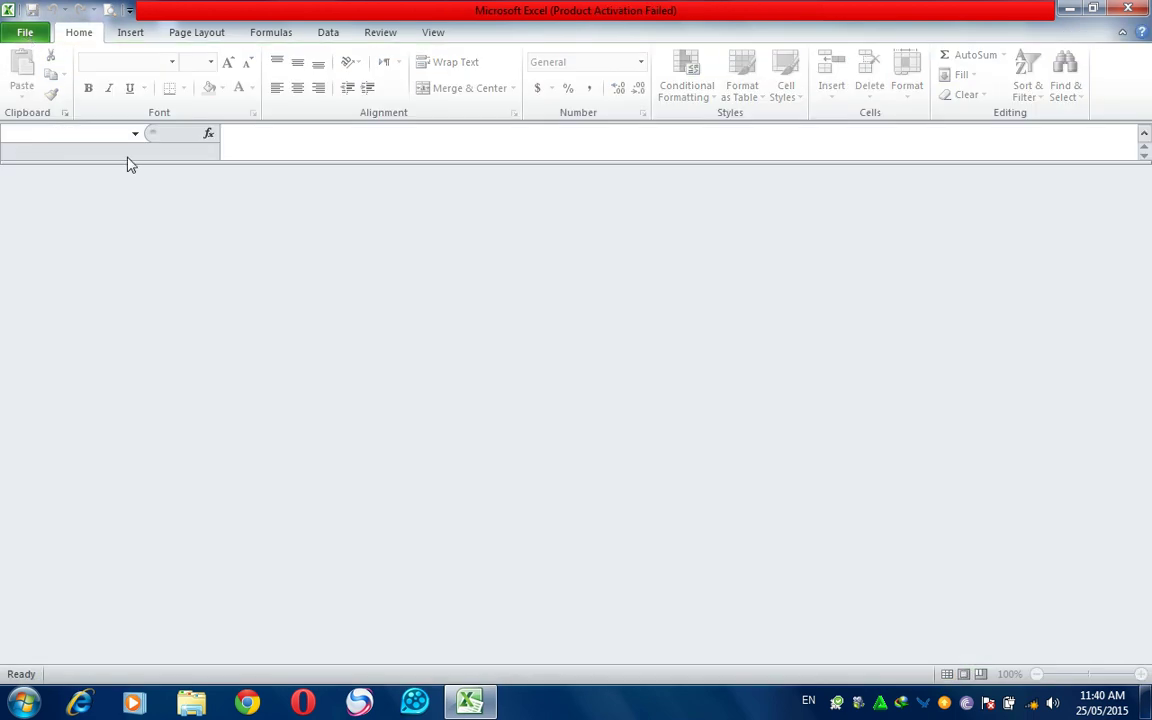
Open Bank Formulaaaa from the Recent Workbooks list
{"action": "key", "text": "alt+f"}
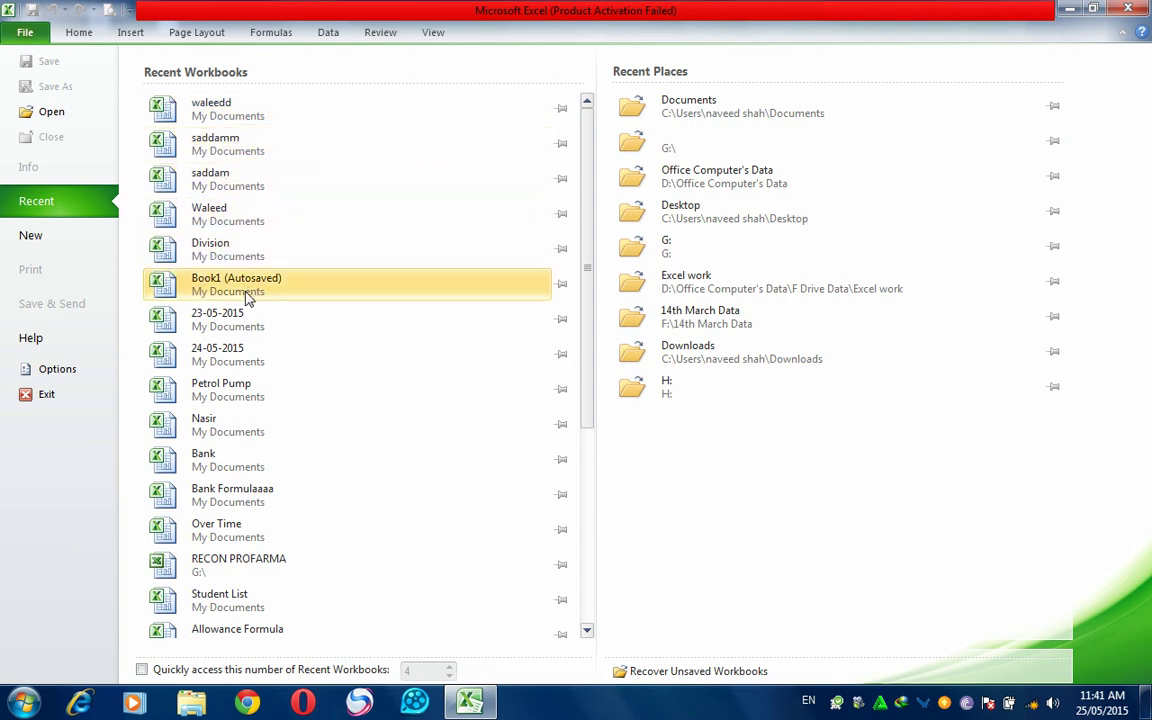
{"action": "mouse_move", "coordinate": [594, 391]}
{"action": "left_mouse_down"}
{"action": "mouse_move", "coordinate": [590, 590]}
{"action": "mouse_move", "coordinate": [581, 288]}
{"action": "left_mouse_up"}
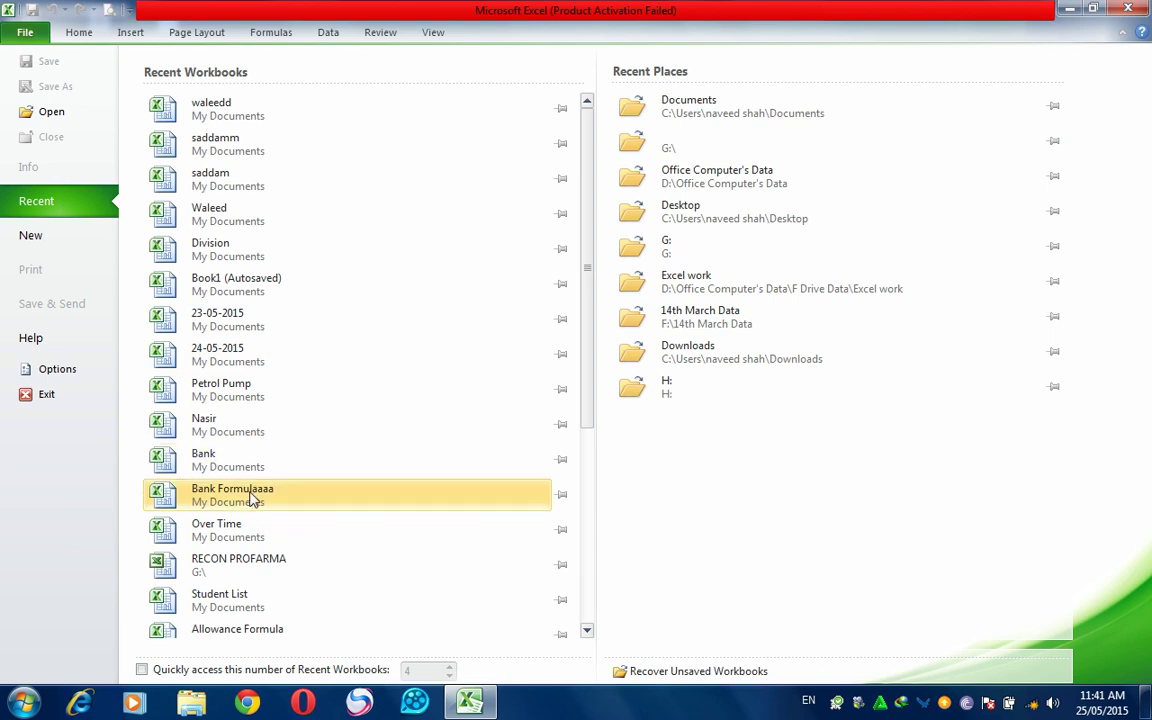
{"action": "left_click", "coordinate": [257, 500]}
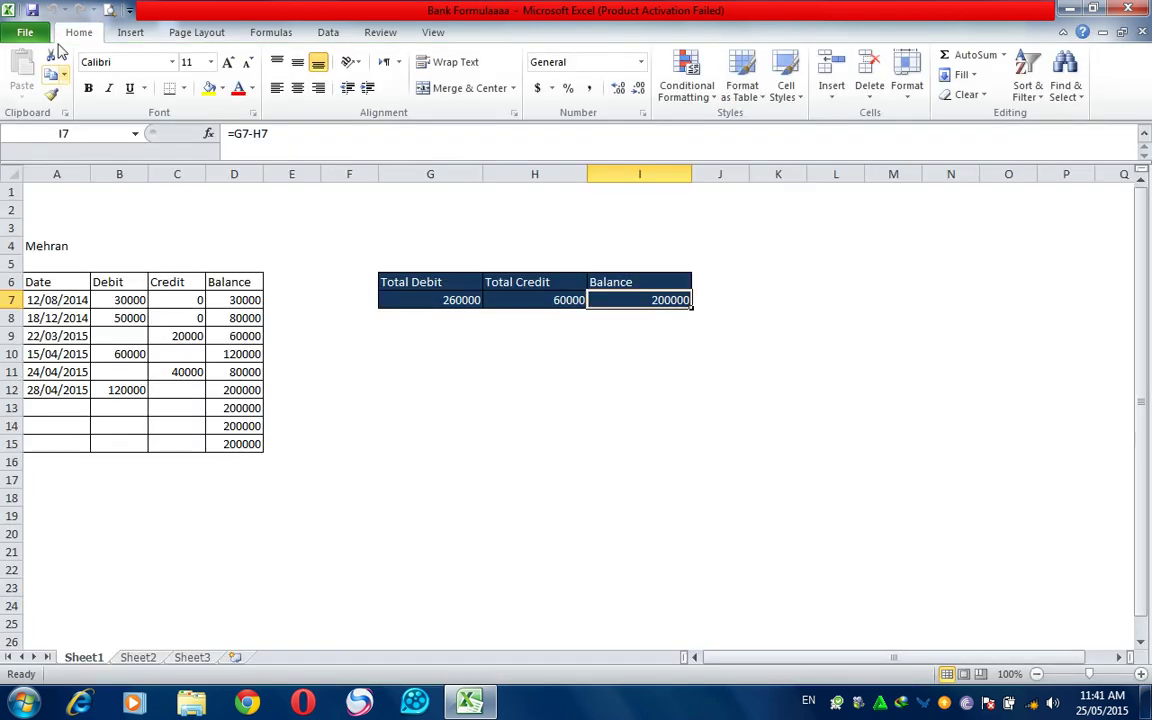
Fill the ledger A6:D15 across to column I and widen column E for the dates
{"action": "left_click", "coordinate": [25, 32]}
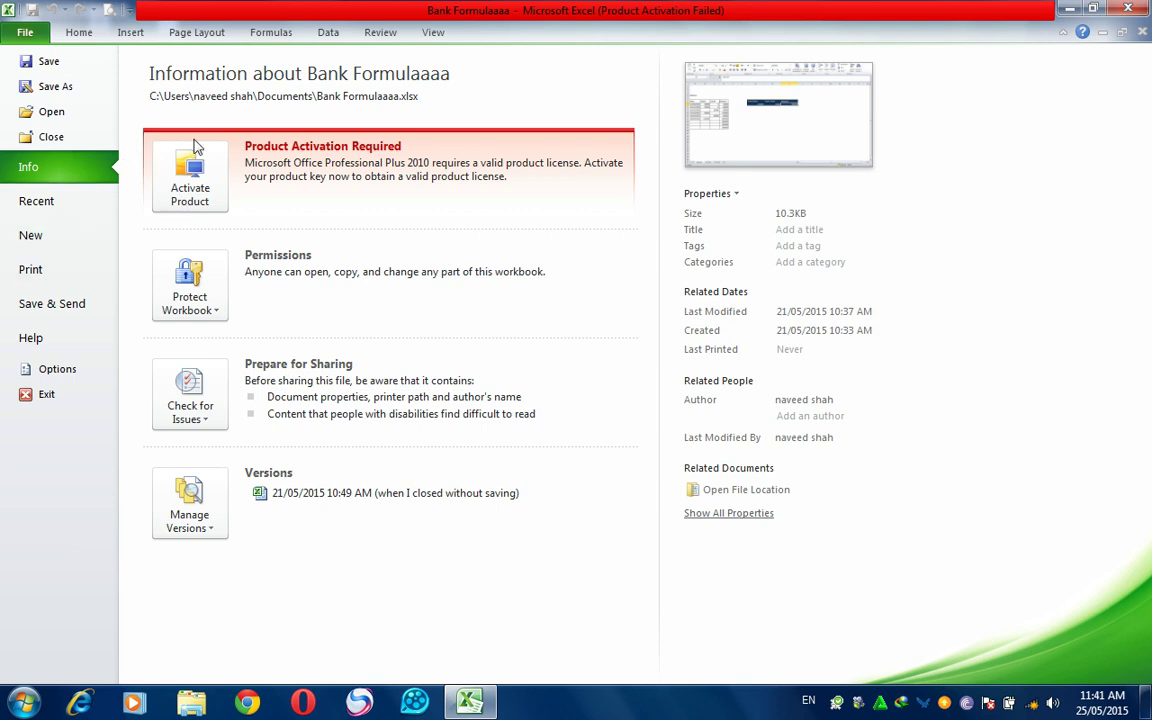
{"action": "key", "text": "Escape"}
{"action": "left_click", "coordinate": [385, 372]}
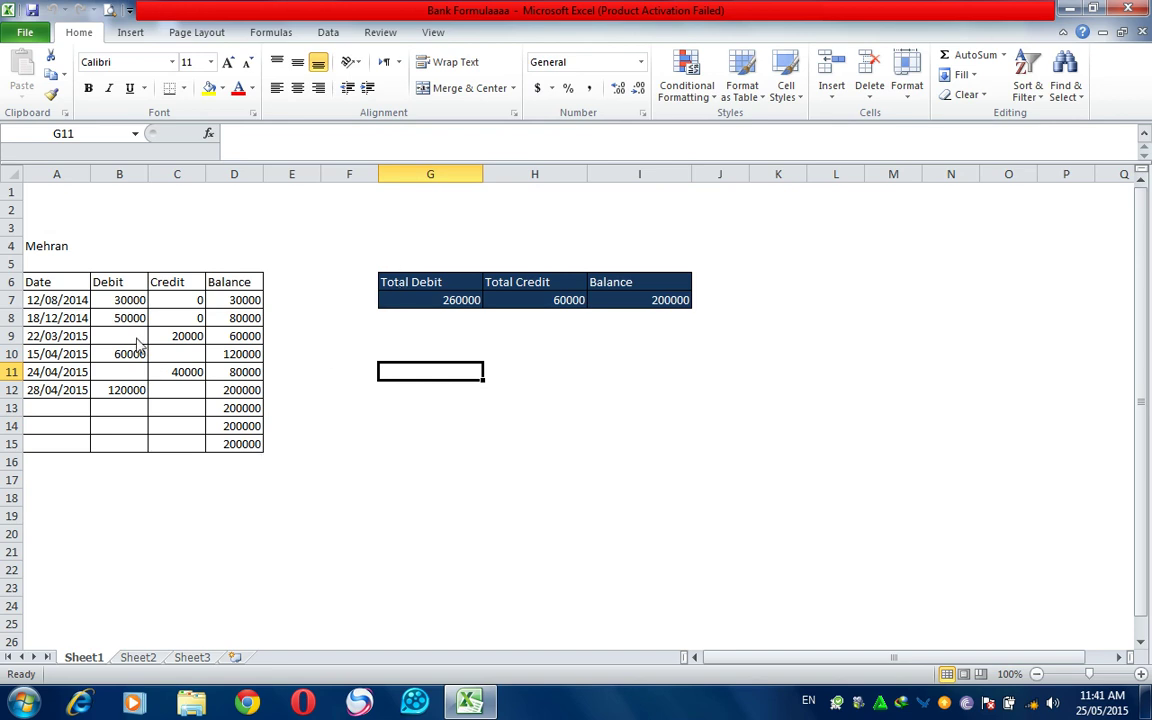
{"action": "mouse_move", "coordinate": [47, 284]}
{"action": "left_mouse_down"}
{"action": "mouse_move", "coordinate": [258, 444]}
{"action": "mouse_move", "coordinate": [707, 463]}
{"action": "left_mouse_up"}
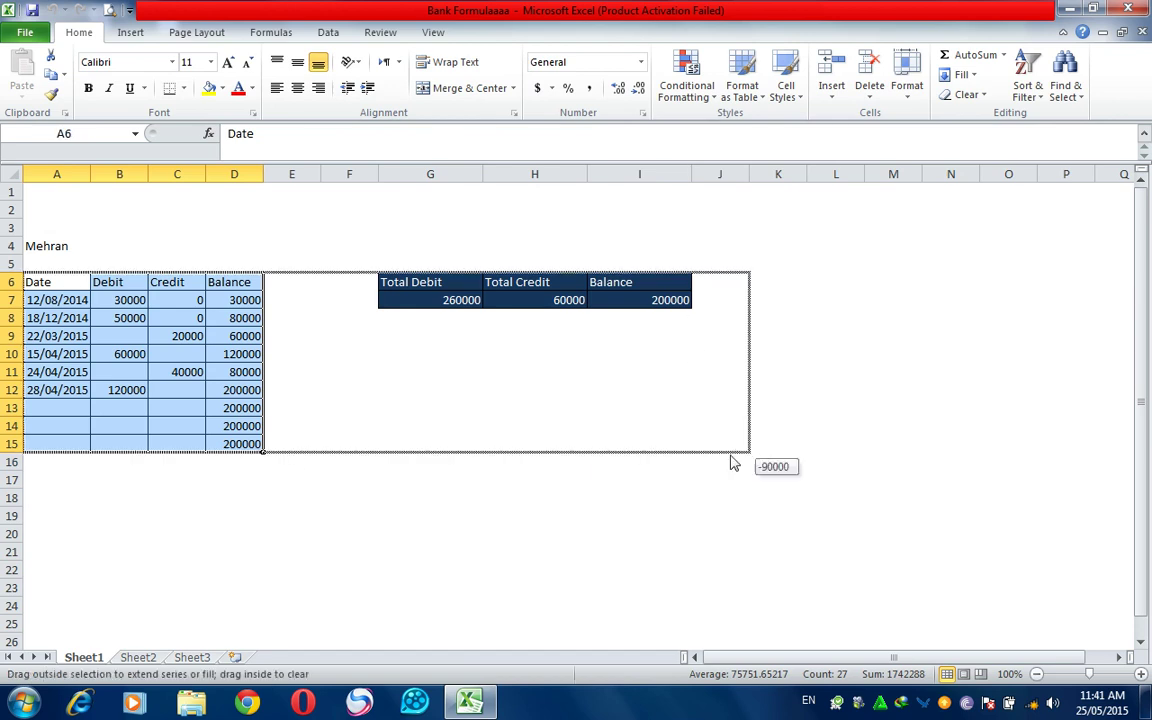
{"action": "left_click", "coordinate": [585, 466]}
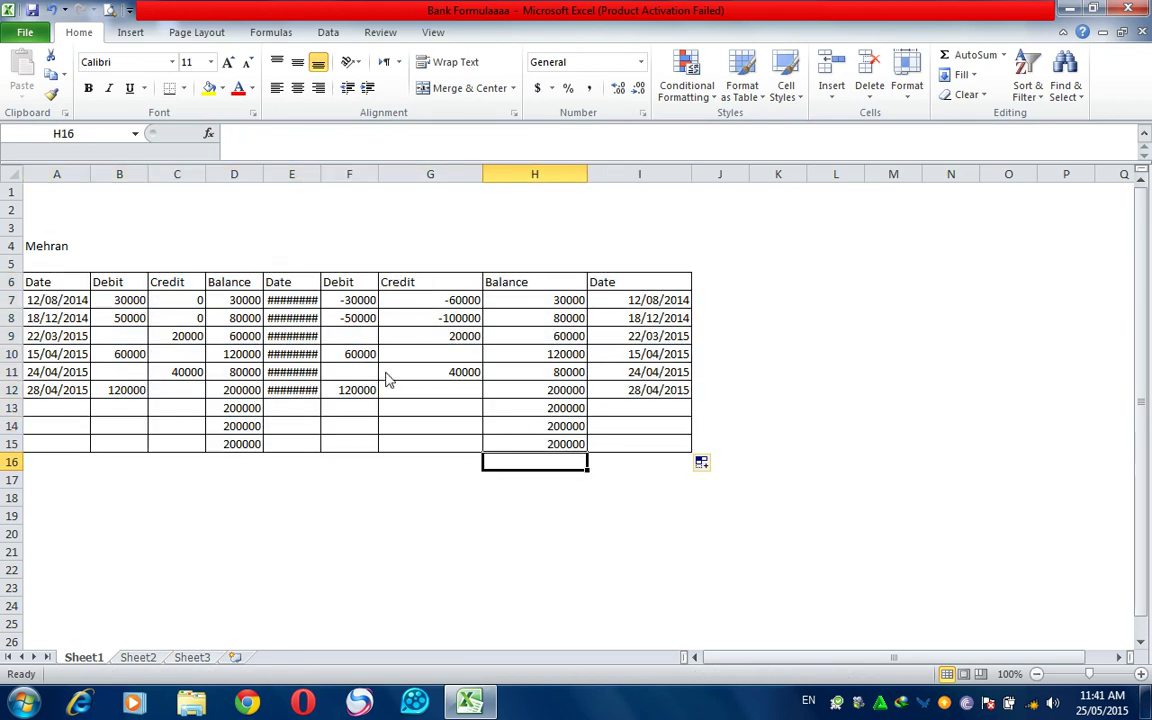
{"action": "left_click_drag", "start_coordinate": [321, 176], "coordinate": [332, 180]}
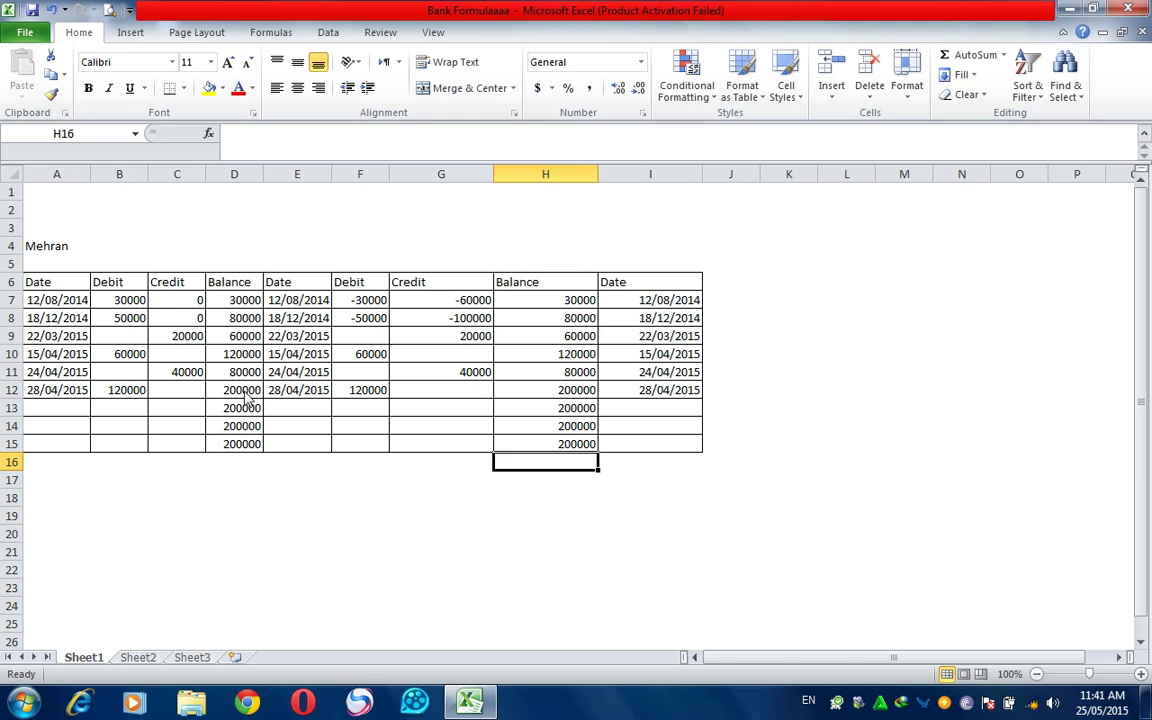
Extend the ledger block A6:I15 down to row 45
{"action": "mouse_move", "coordinate": [45, 284]}
{"action": "left_mouse_down"}
{"action": "mouse_move", "coordinate": [686, 464]}
{"action": "mouse_move", "coordinate": [703, 638]}
{"action": "mouse_move", "coordinate": [704, 617]}
{"action": "left_mouse_up"}
{"action": "left_click", "coordinate": [490, 466]}
{"action": "left_click", "coordinate": [278, 376]}
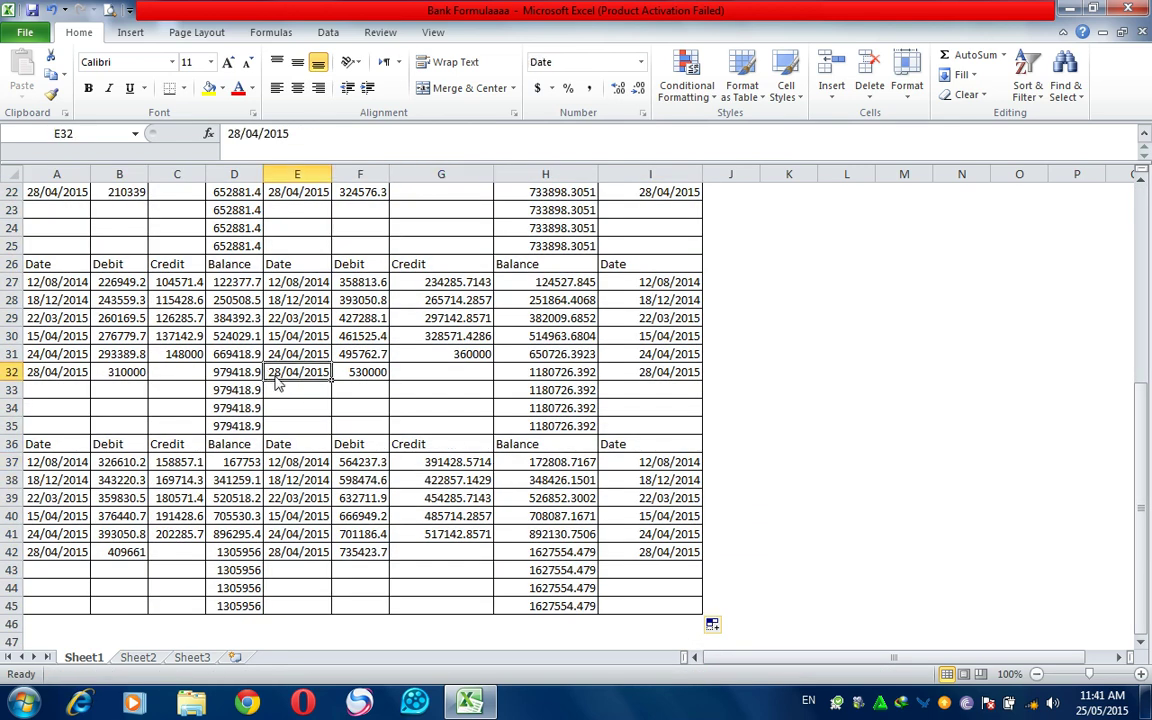
{"action": "left_click", "coordinate": [24, 35]}
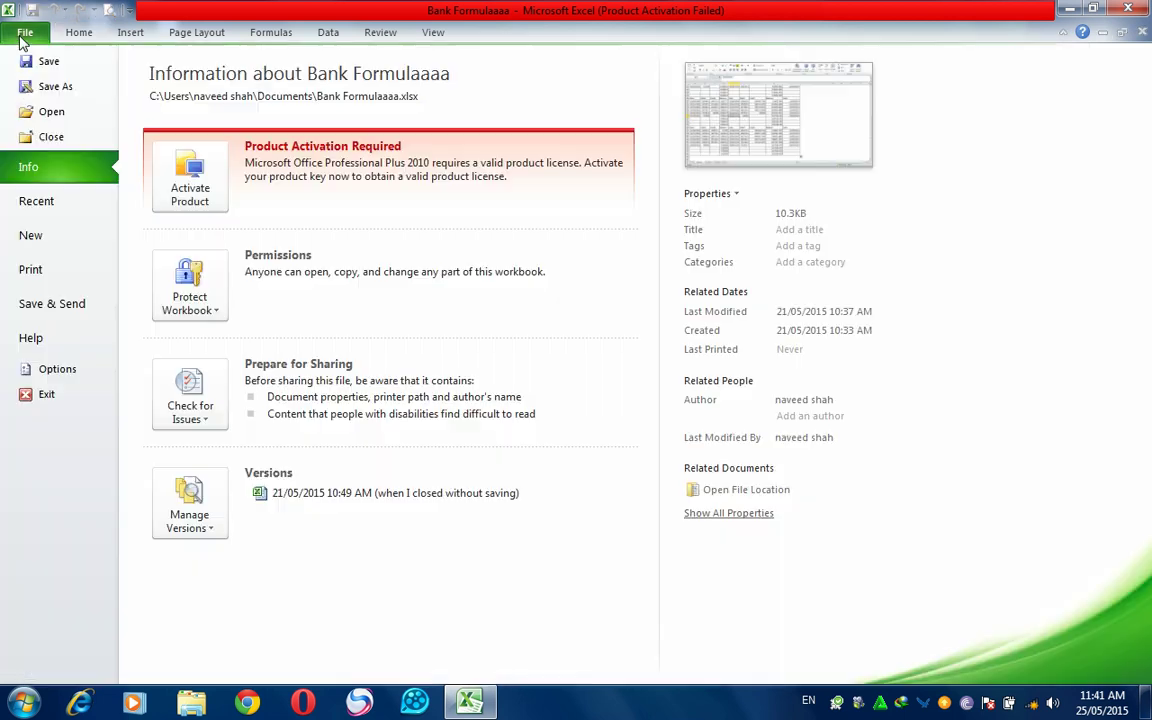
Open the print preview and flip between page 1 and page 2 of 2
{"action": "left_click", "coordinate": [61, 276]}
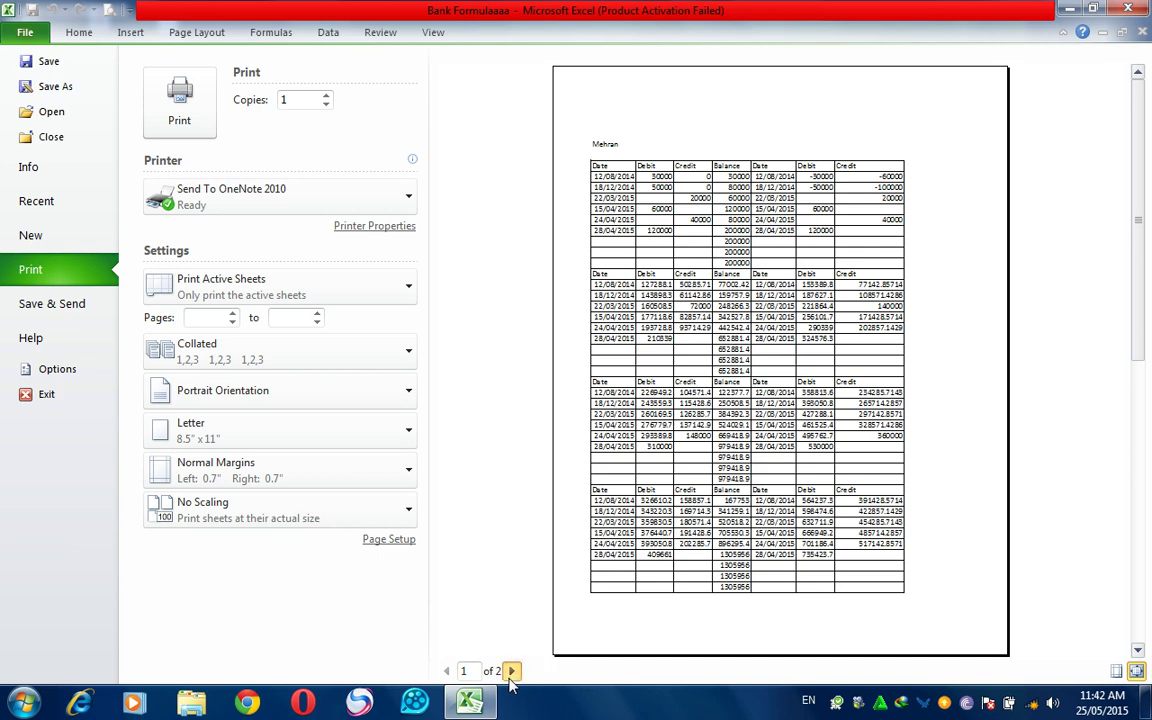
{"action": "left_click", "coordinate": [511, 671]}
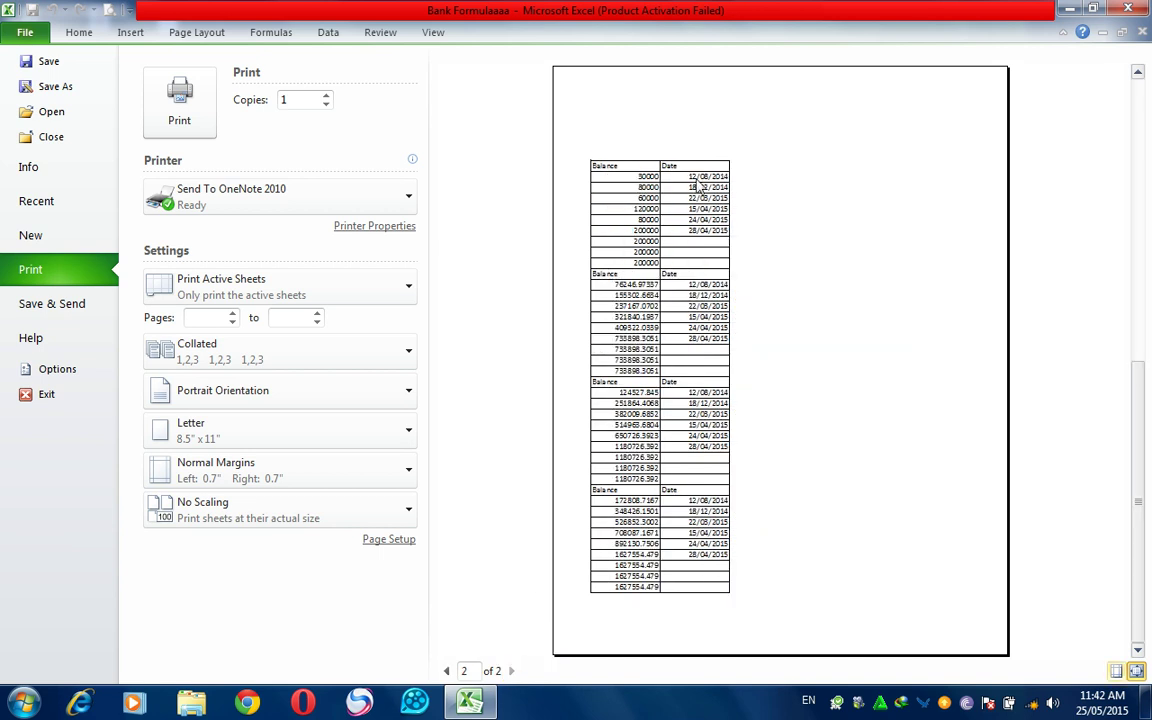
{"action": "left_click", "coordinate": [447, 671]}
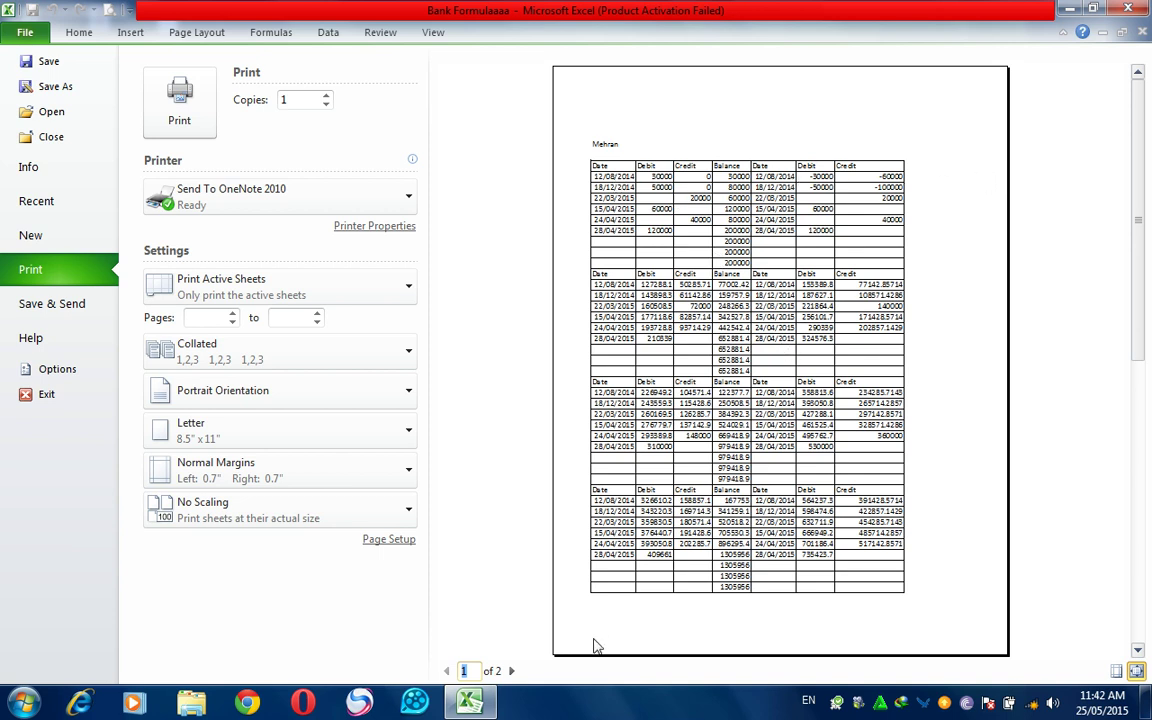
{"action": "left_click", "coordinate": [513, 671]}
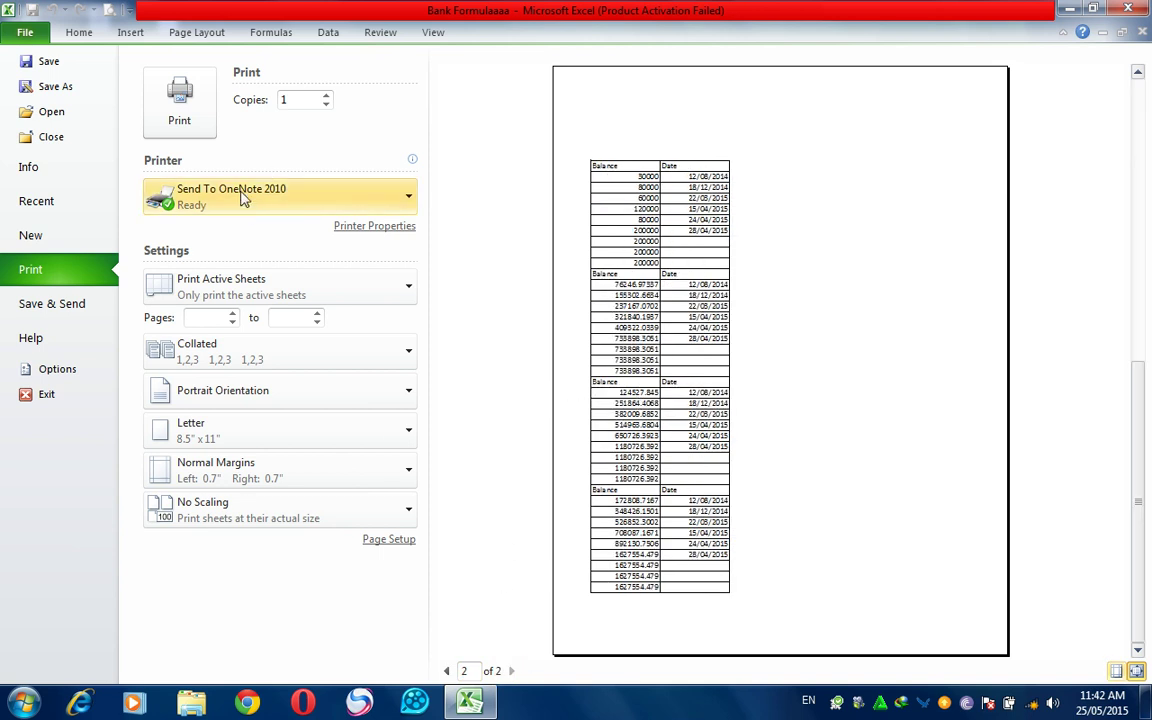
Back on the worksheet, narrow columns H, I and G, setting column G to width 14.00
{"action": "key", "text": "Escape"}
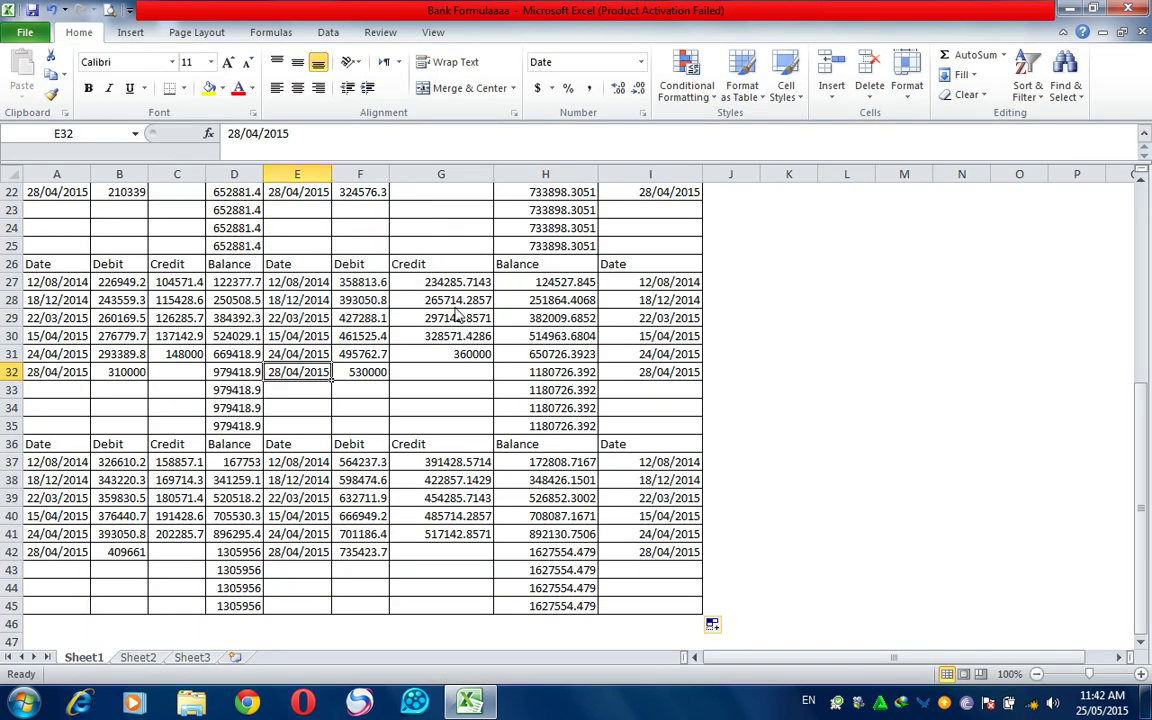
{"action": "left_click_drag", "start_coordinate": [599, 178], "coordinate": [587, 178]}
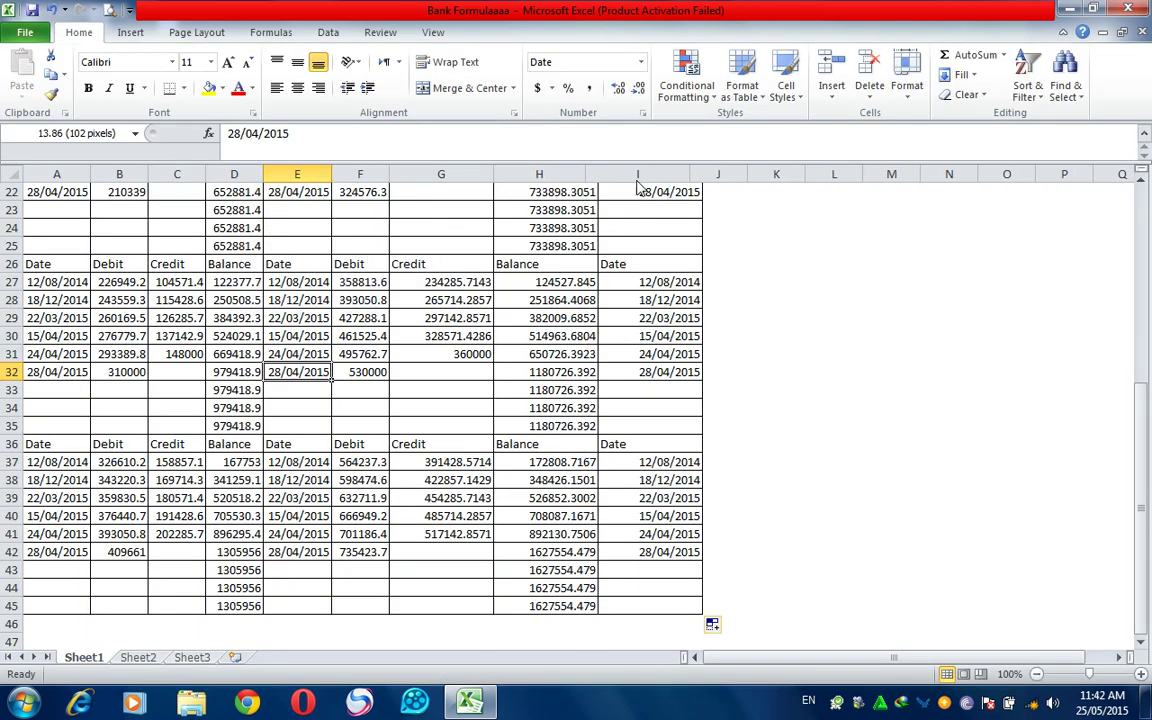
{"action": "left_click_drag", "start_coordinate": [695, 181], "coordinate": [666, 181]}
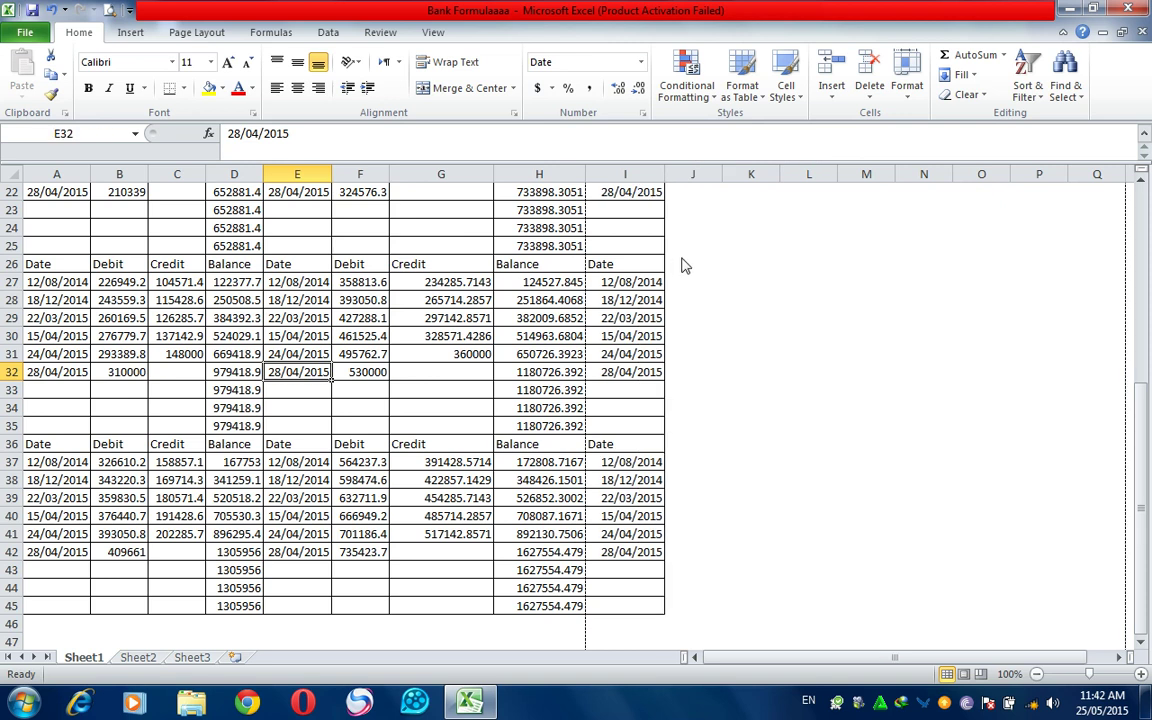
{"action": "scroll", "coordinate": [684, 260], "scroll_direction": "up", "scroll_amount": 7}
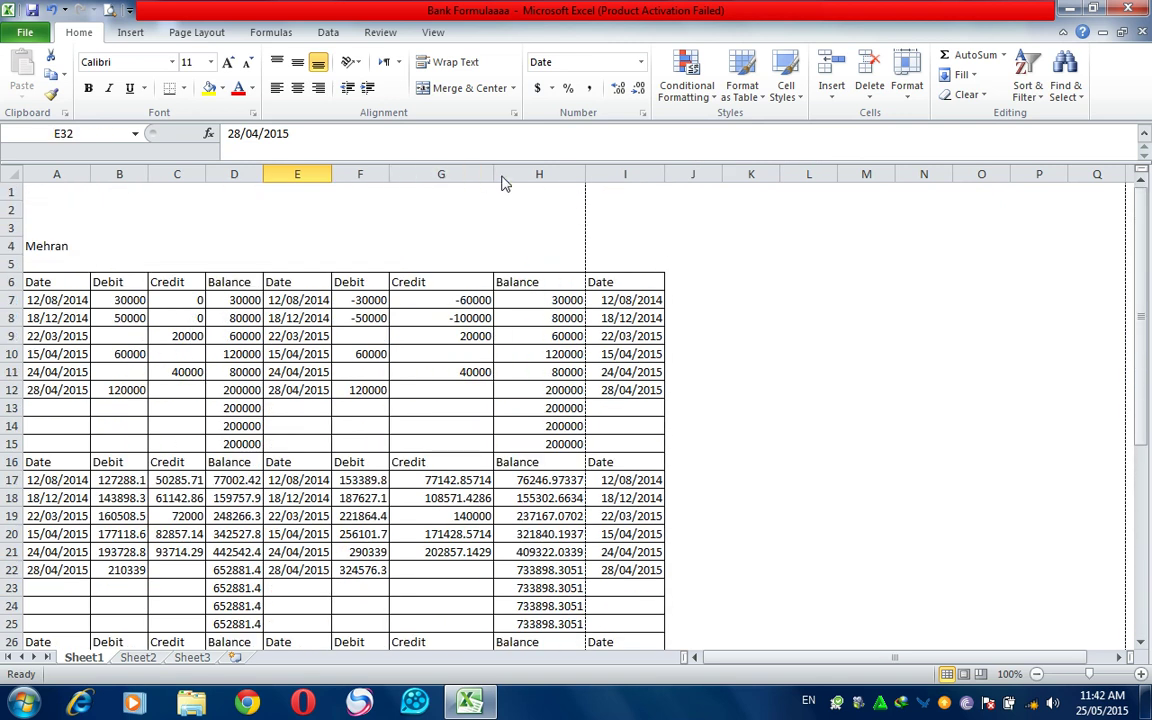
{"action": "left_click_drag", "start_coordinate": [495, 181], "coordinate": [482, 186]}
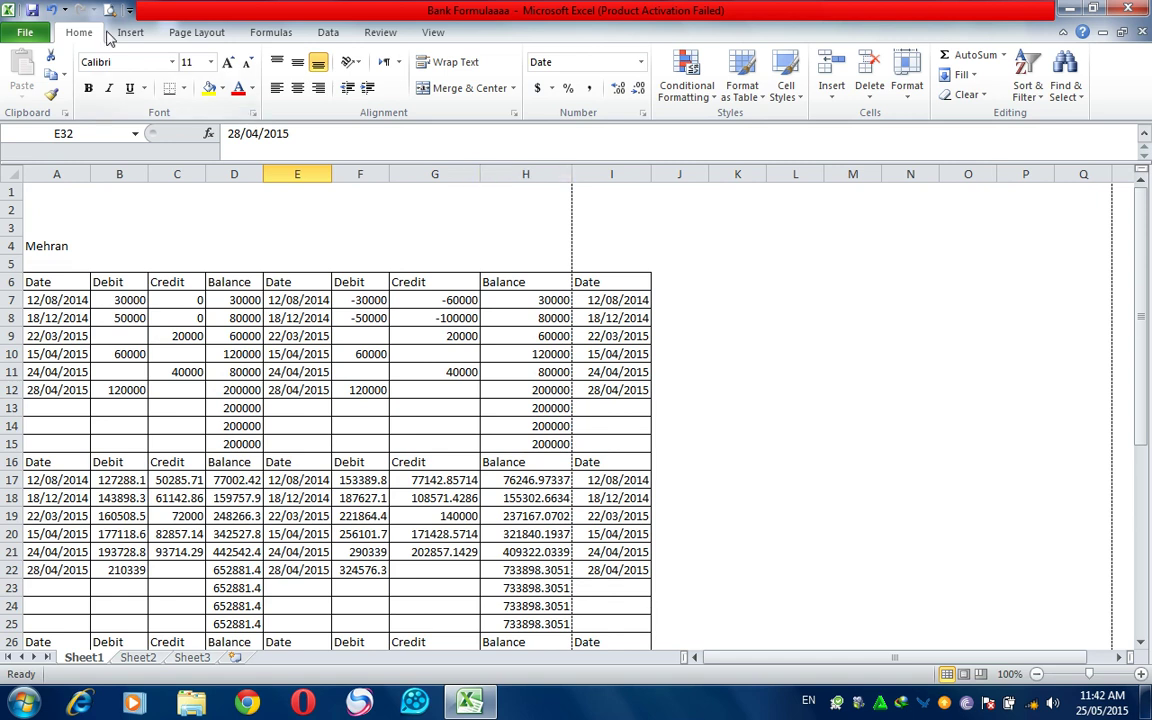
Reopen the print preview and scroll to page 2 to see the overflow Date column
{"action": "left_click", "coordinate": [25, 32]}
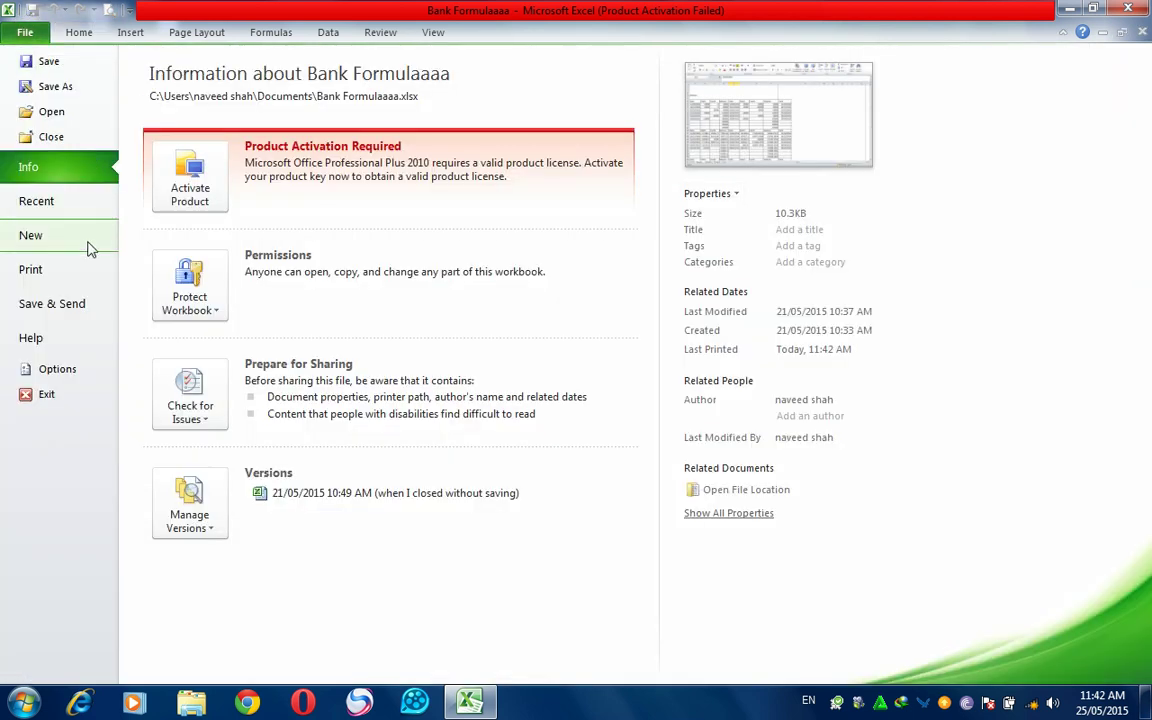
{"action": "left_click", "coordinate": [75, 274]}
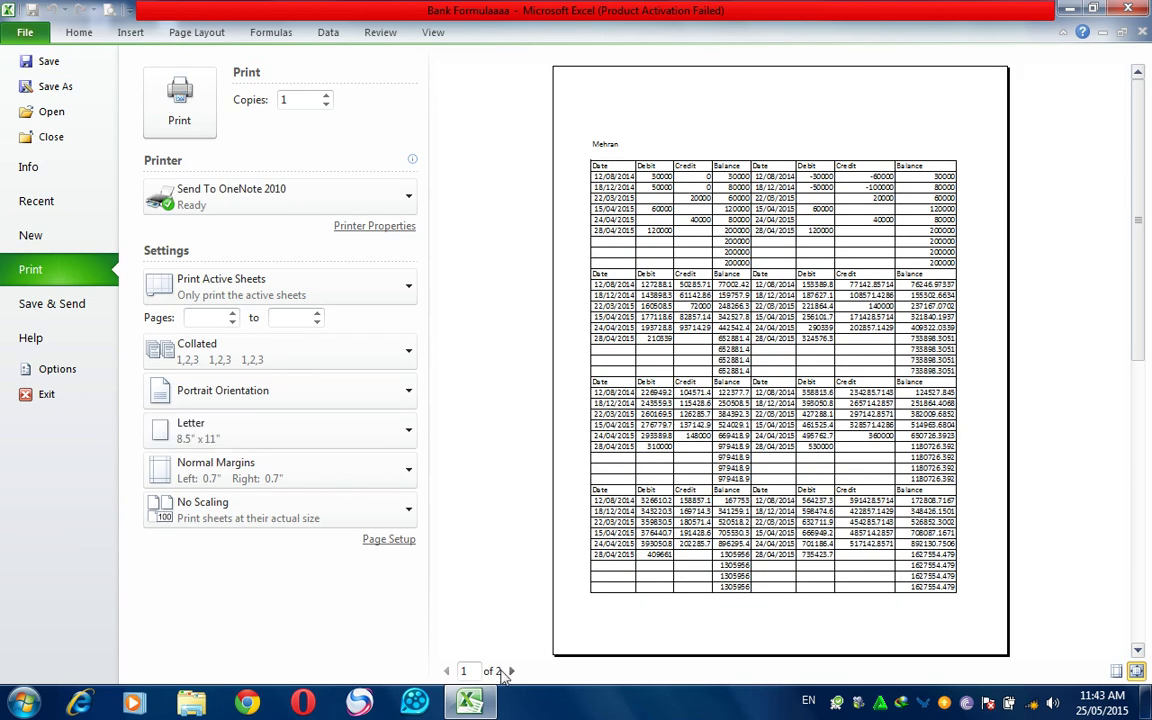
{"action": "scroll", "coordinate": [573, 535], "scroll_direction": "down", "scroll_amount": 2}
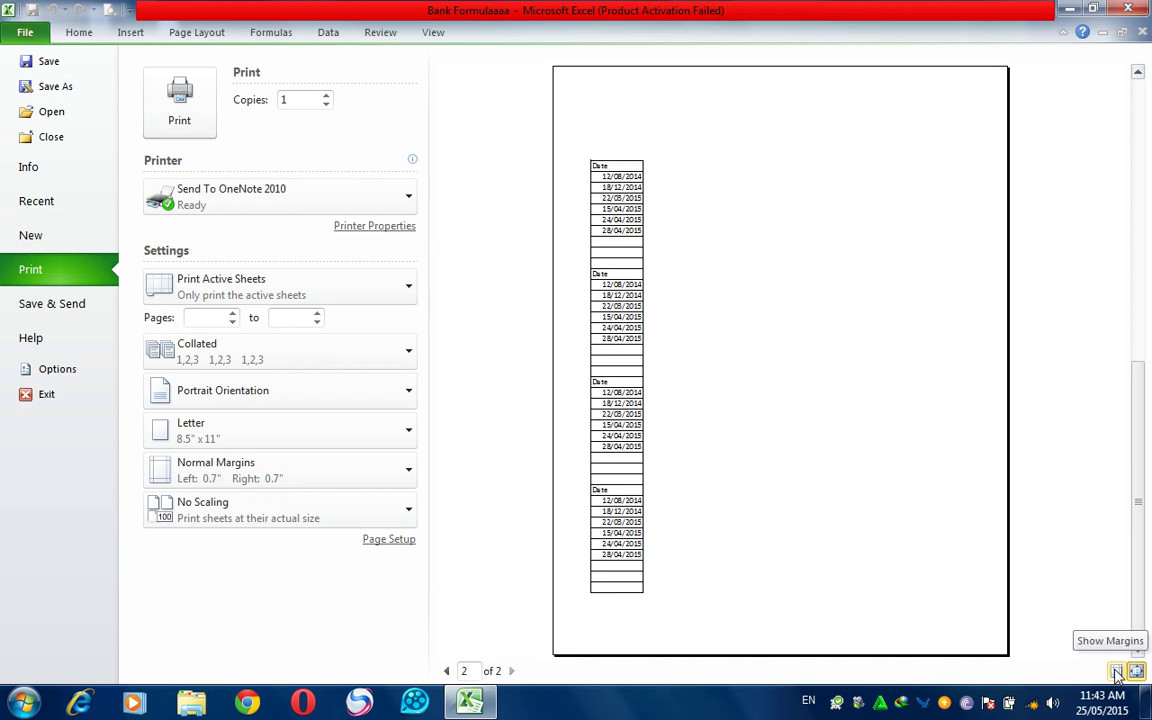
Show the margin guides and drag the left and right margins toward the page edges
{"action": "left_click", "coordinate": [1116, 671]}
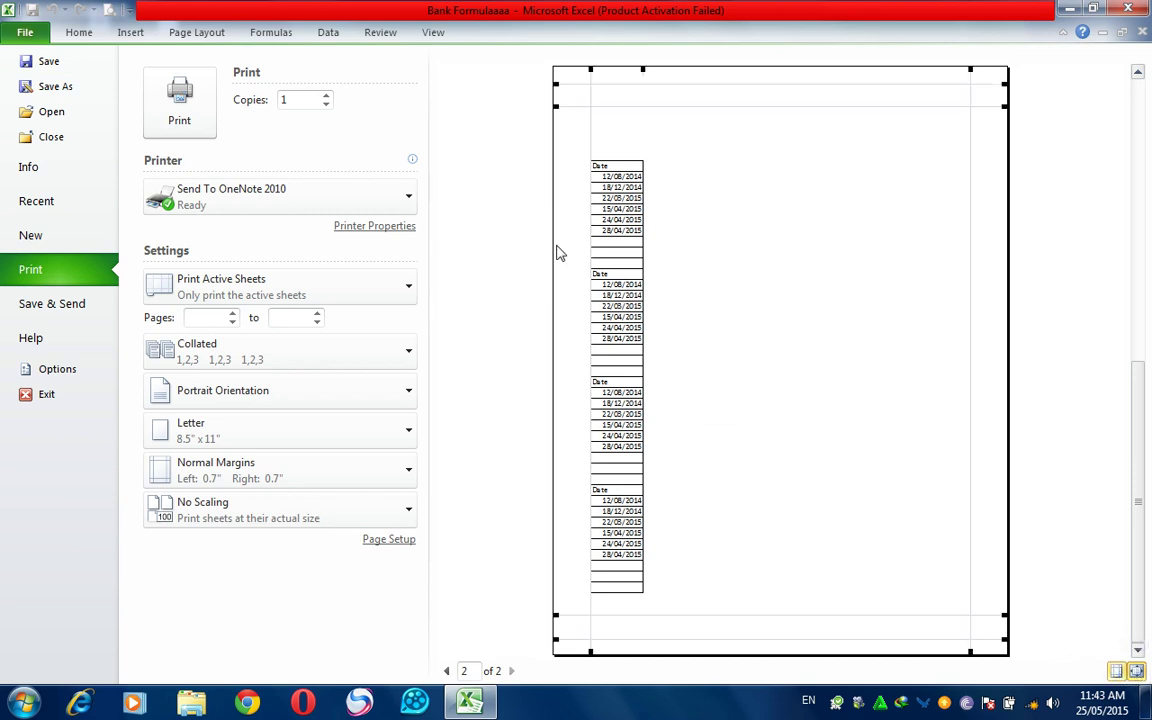
{"action": "left_click_drag", "start_coordinate": [559, 253], "coordinate": [570, 250]}
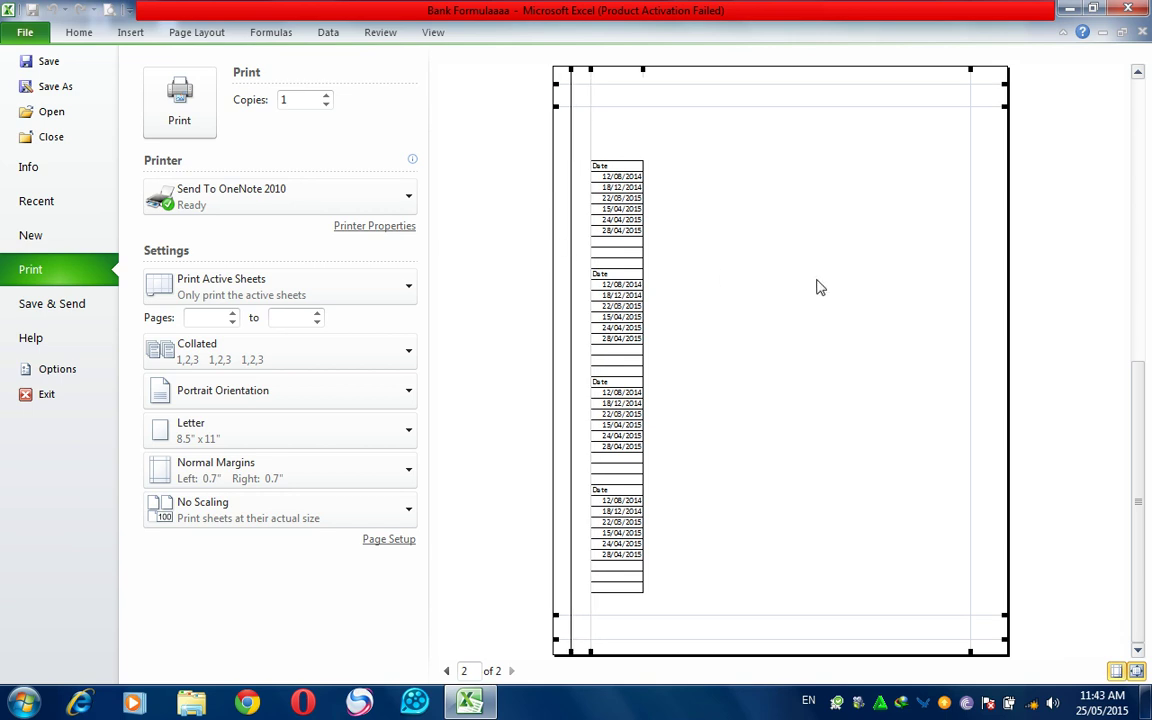
{"action": "left_click_drag", "start_coordinate": [971, 311], "coordinate": [997, 315]}
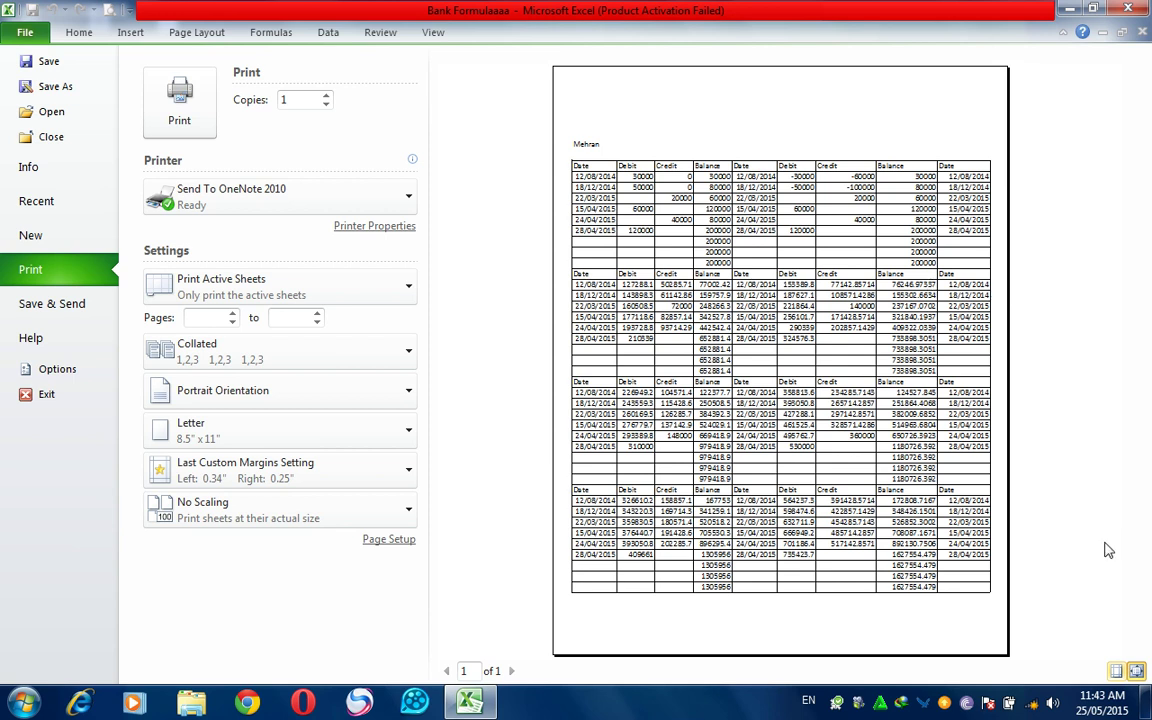
Set the left margin to 0.83" and right to 0.62", then check page 2
{"action": "left_click", "coordinate": [1118, 672]}
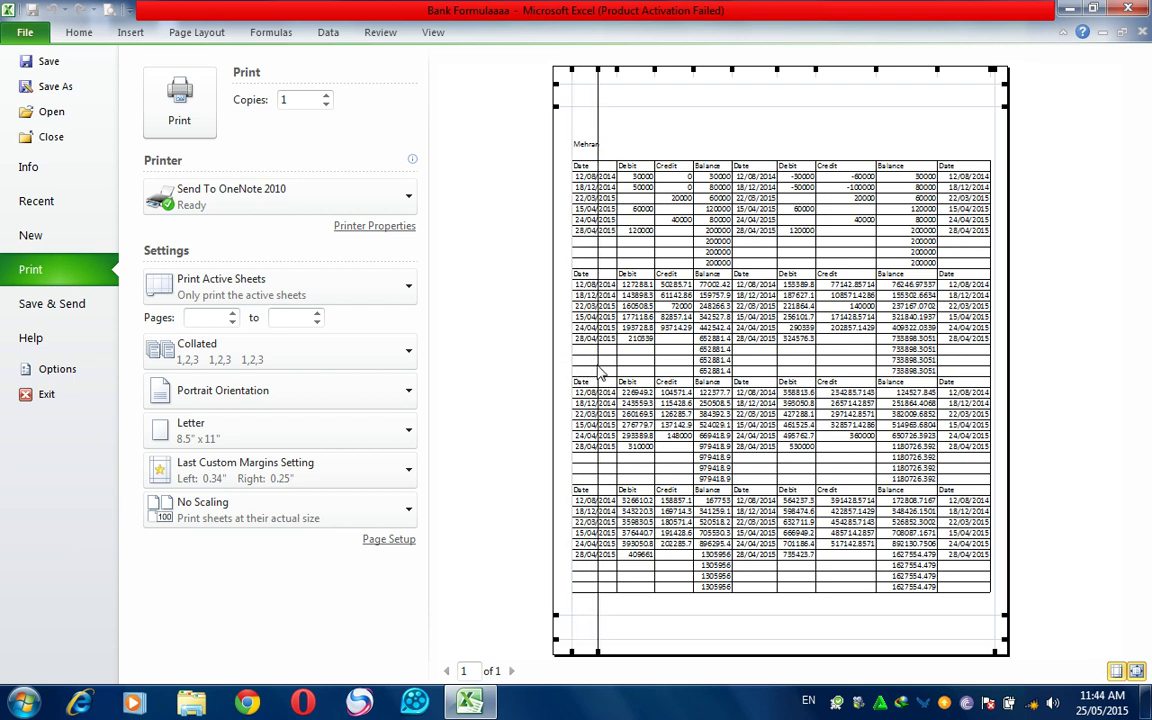
{"action": "left_click_drag", "start_coordinate": [574, 368], "coordinate": [598, 368]}
{"action": "left_click_drag", "start_coordinate": [996, 351], "coordinate": [975, 352]}
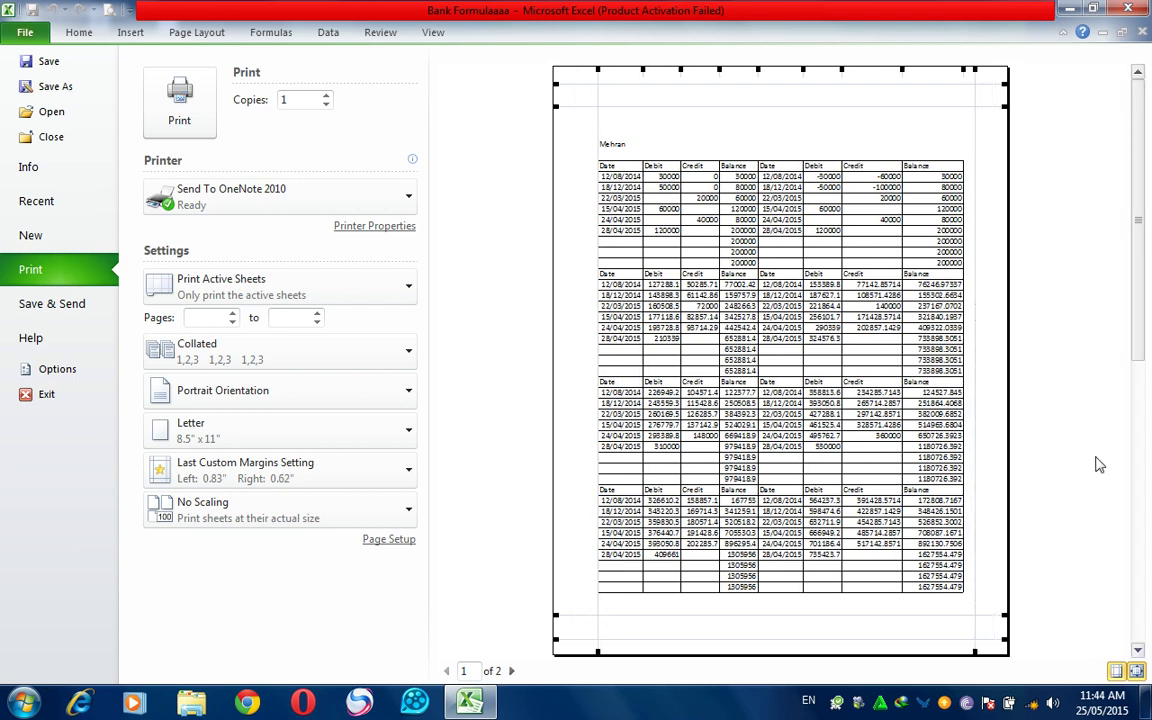
{"action": "left_click", "coordinate": [1116, 671]}
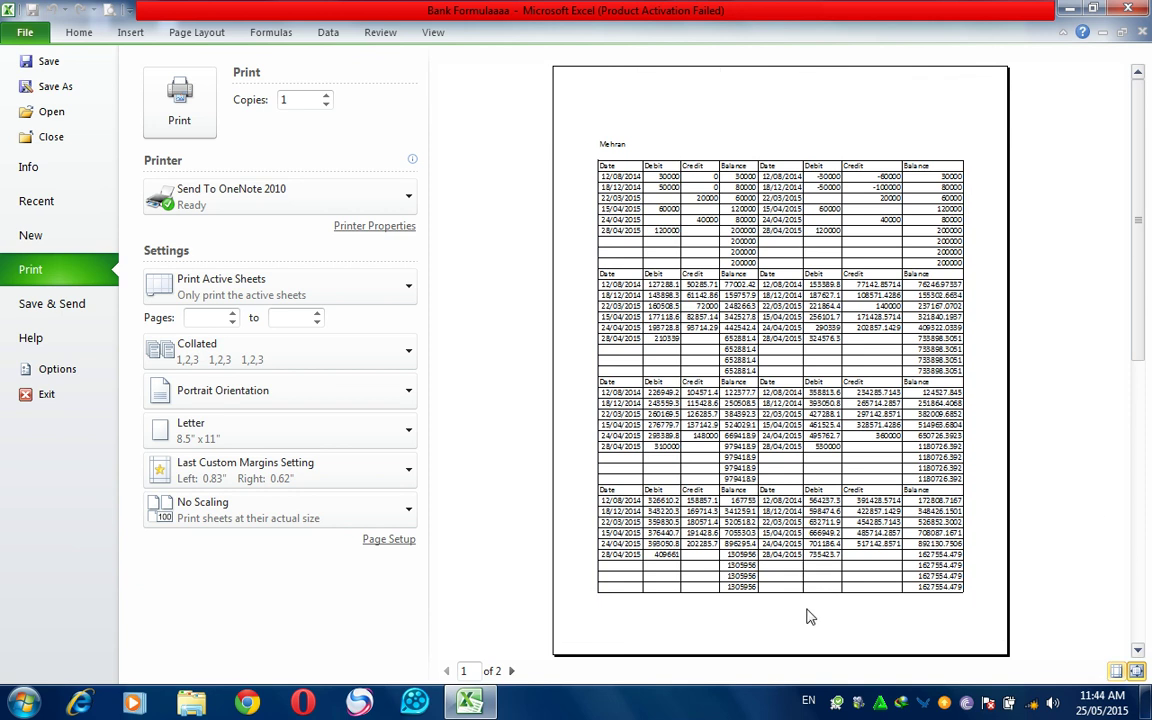
{"action": "left_click", "coordinate": [510, 671]}
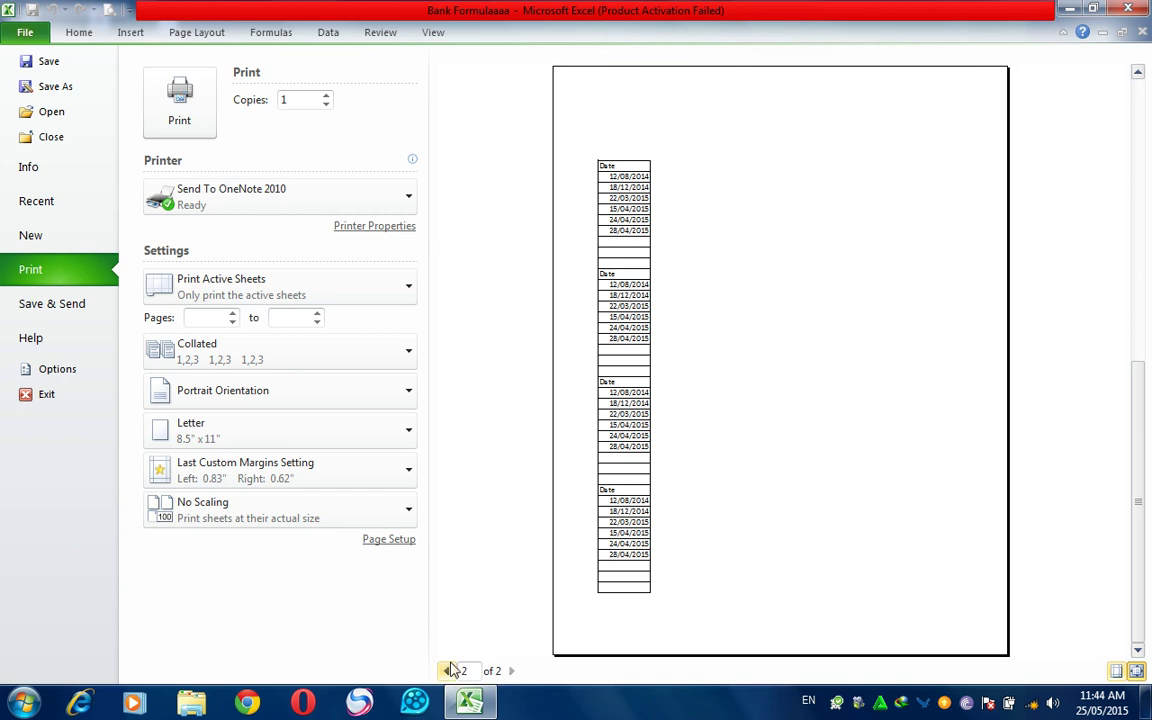
{"action": "scroll", "coordinate": [566, 483], "scroll_direction": "up", "scroll_amount": 2}
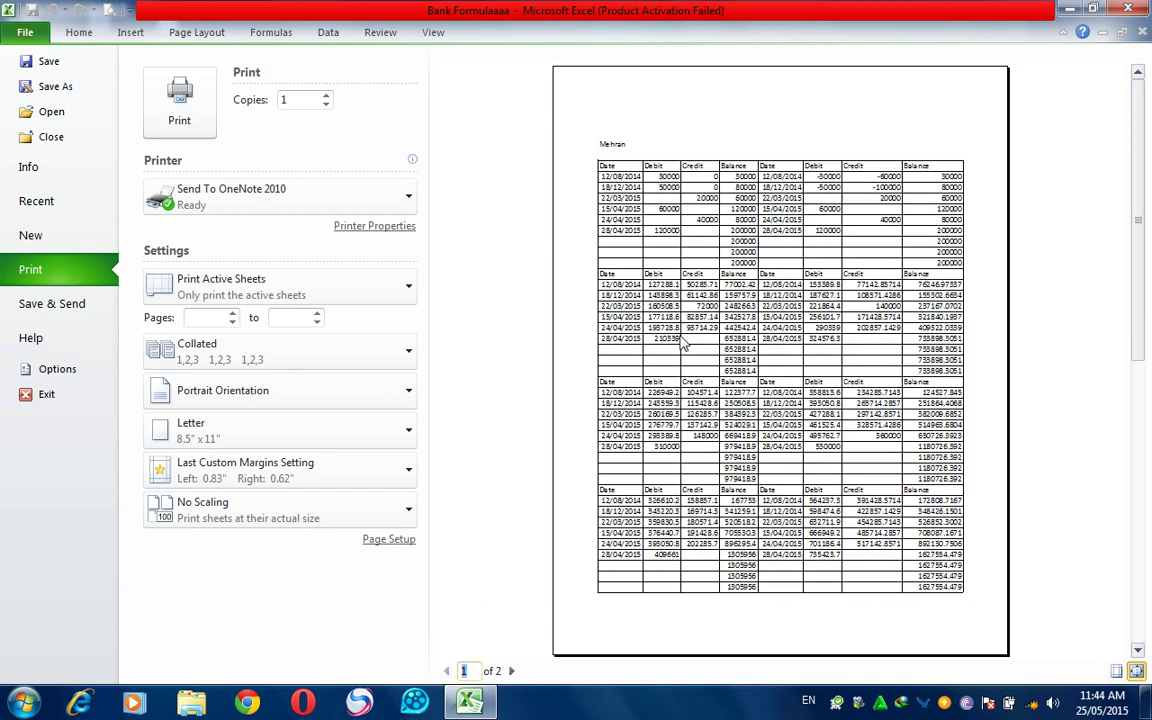
Switch the paper size to A4 and view the second printed page
{"action": "left_click", "coordinate": [265, 429]}
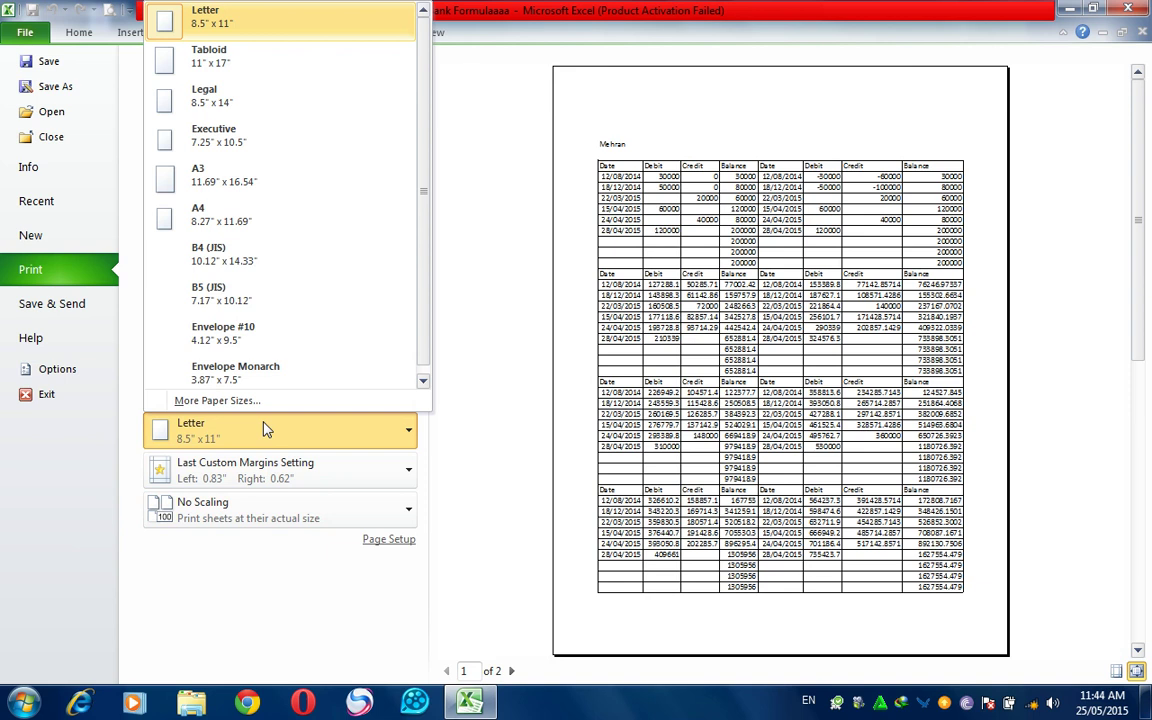
{"action": "left_click", "coordinate": [285, 224]}
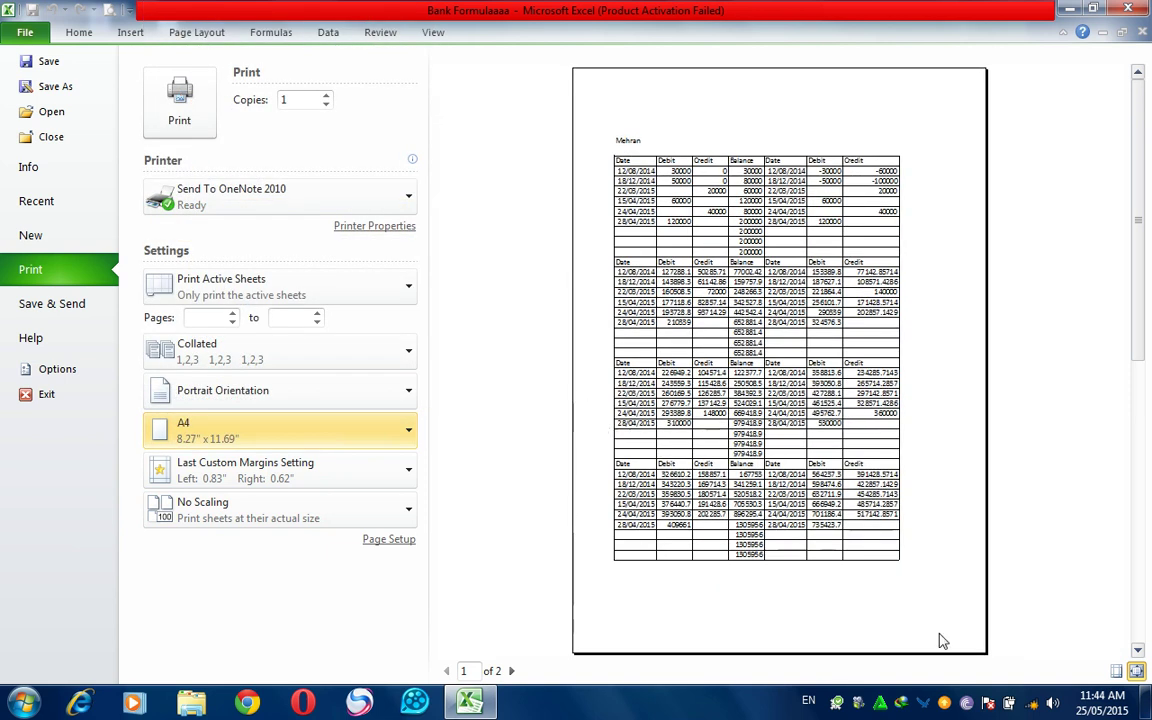
{"action": "left_click", "coordinate": [511, 671]}
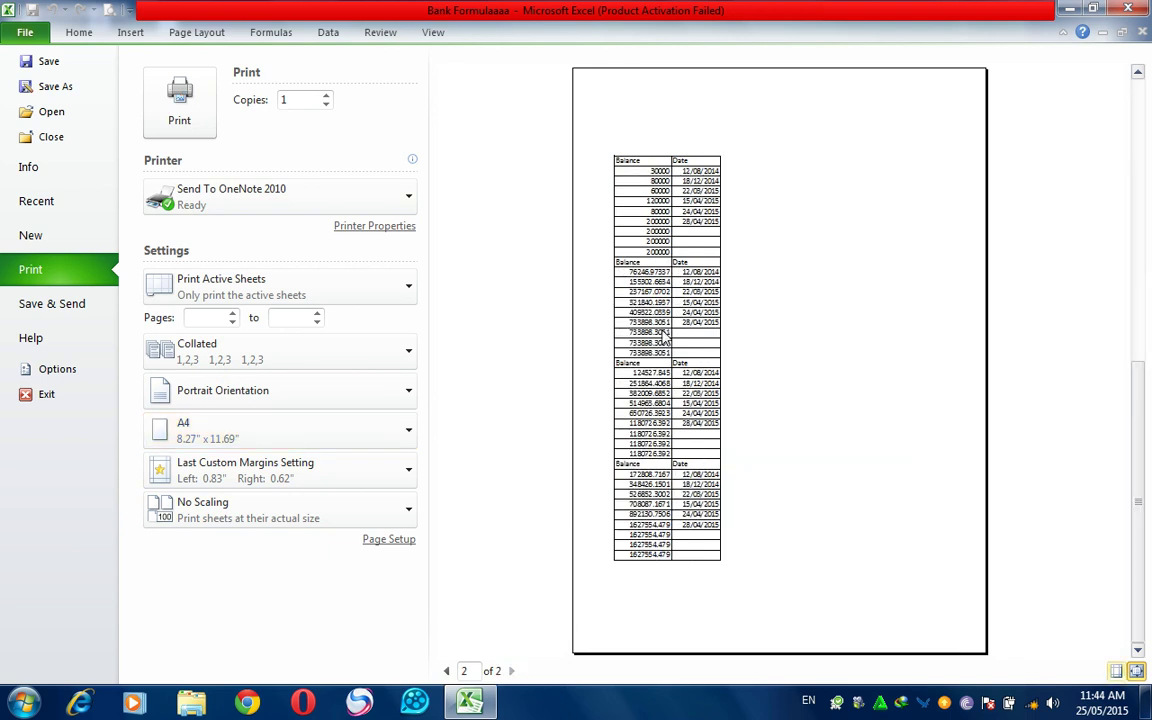
Tighten the margins to 0.72" on the left and 0.55" on the right
{"action": "left_click", "coordinate": [1112, 671]}
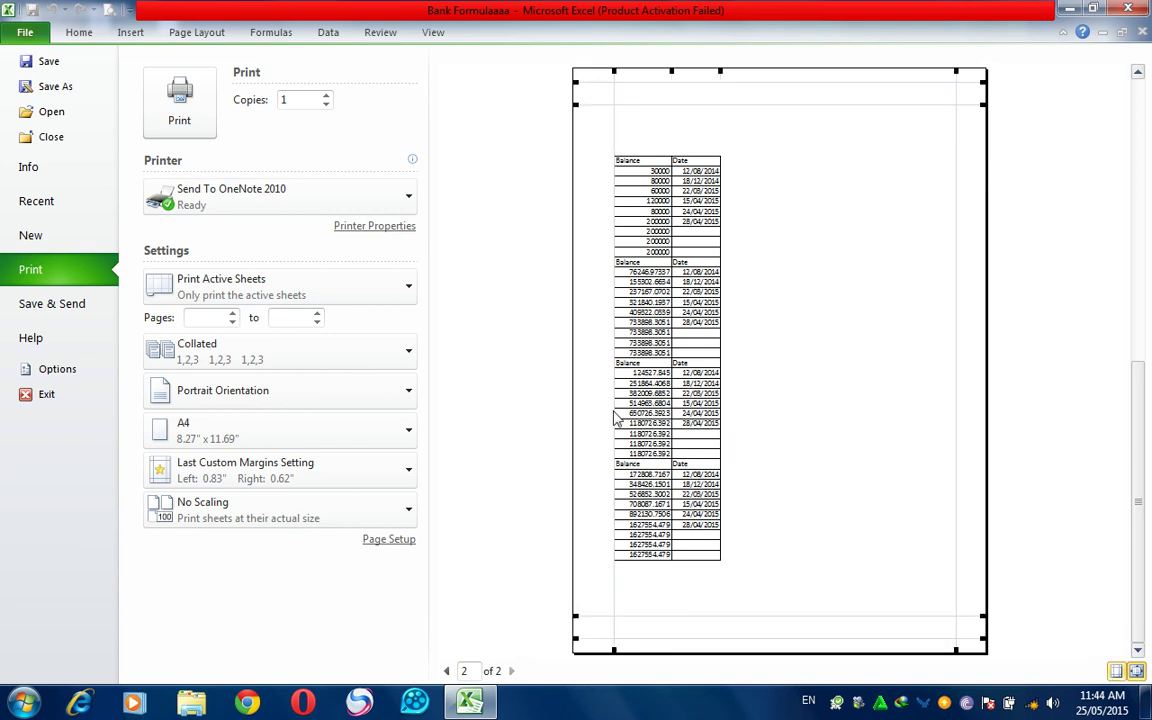
{"action": "left_click_drag", "start_coordinate": [615, 420], "coordinate": [609, 420]}
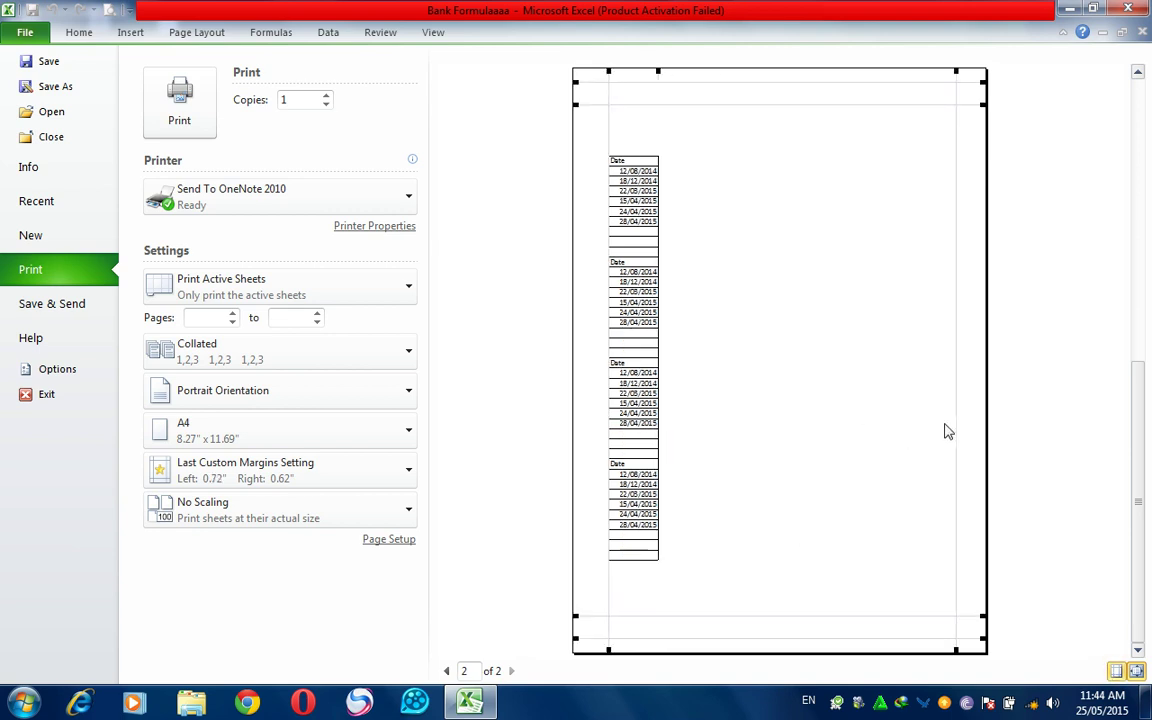
{"action": "left_click_drag", "start_coordinate": [956, 406], "coordinate": [992, 441]}
{"action": "left_click", "coordinate": [1116, 671]}
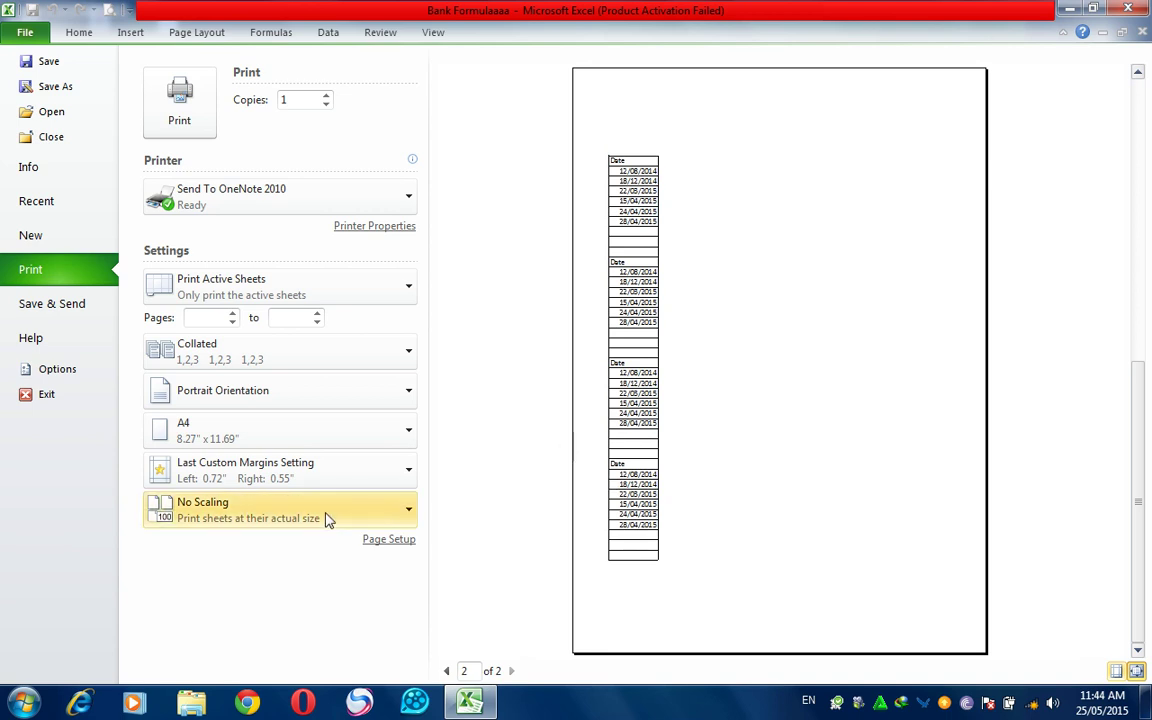
Scale the printout to Fit Sheet on One Page, check it at actual size, and open Page Setup
{"action": "left_click", "coordinate": [268, 516]}
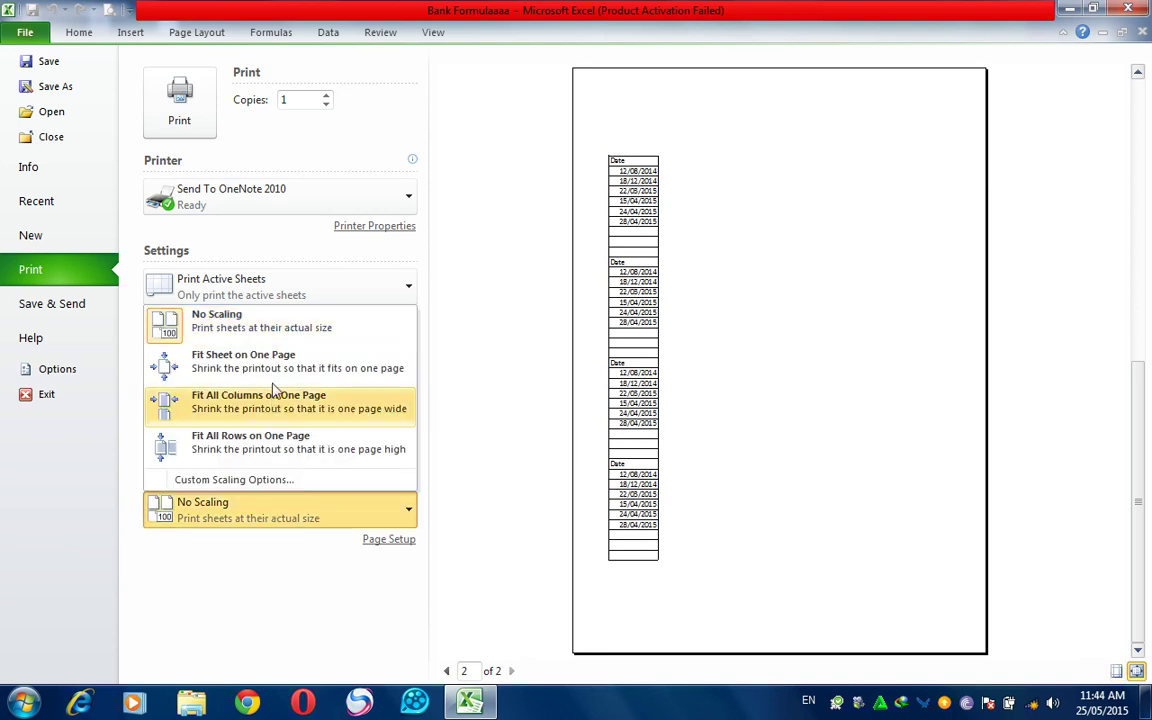
{"action": "left_click", "coordinate": [496, 352]}
{"action": "left_click", "coordinate": [202, 513]}
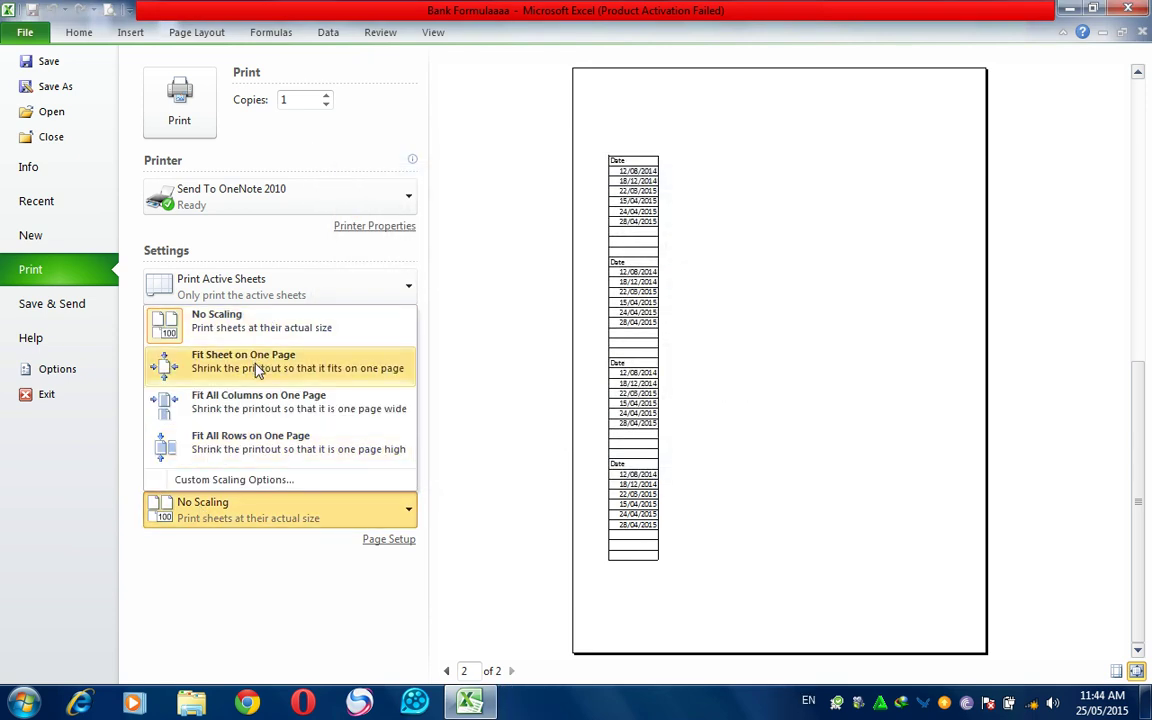
{"action": "left_click", "coordinate": [258, 370]}
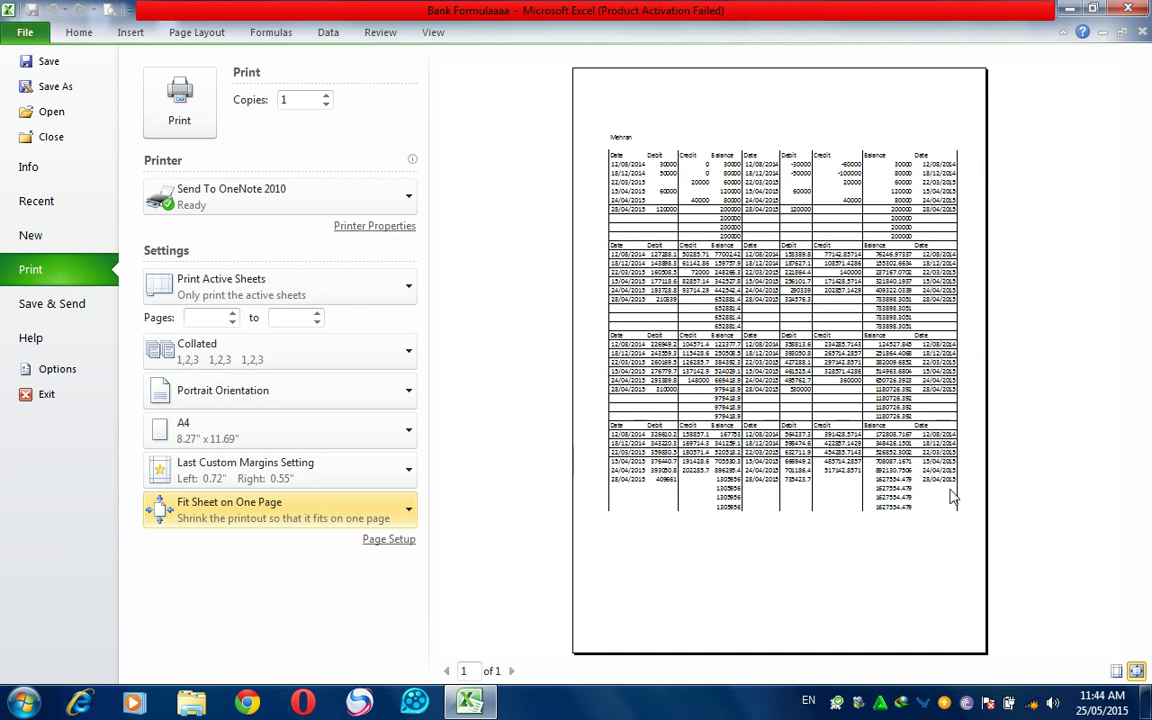
{"action": "left_click", "coordinate": [1137, 672]}
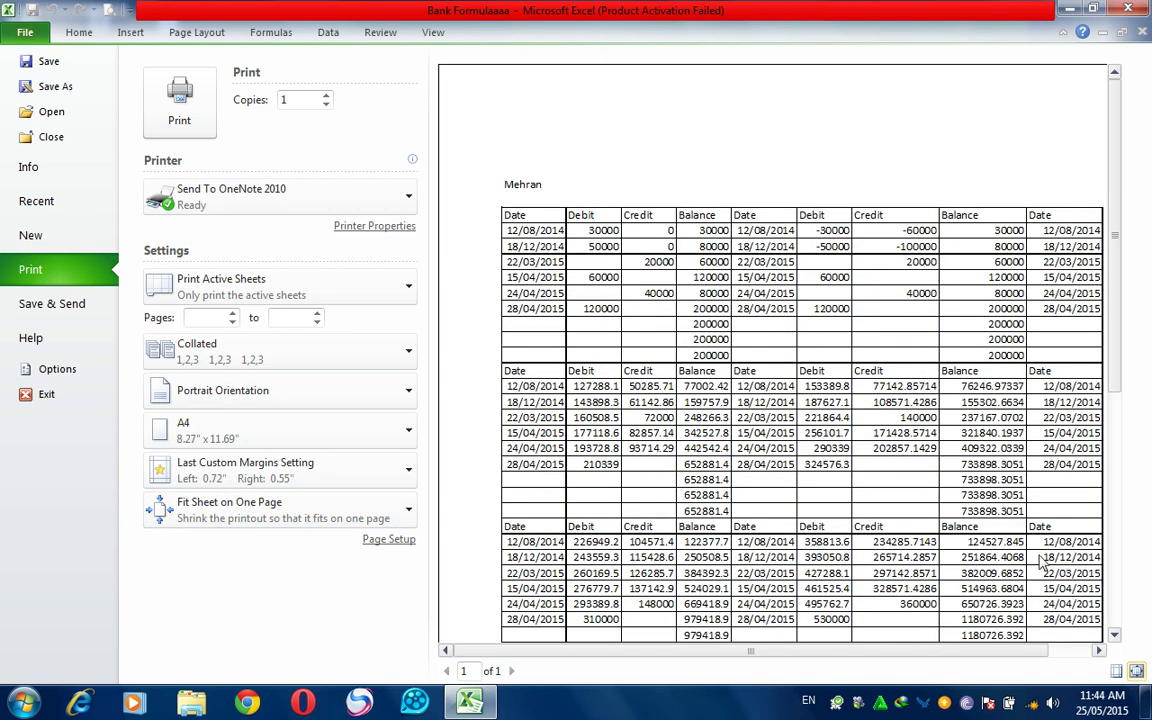
{"action": "left_click", "coordinate": [1136, 672]}
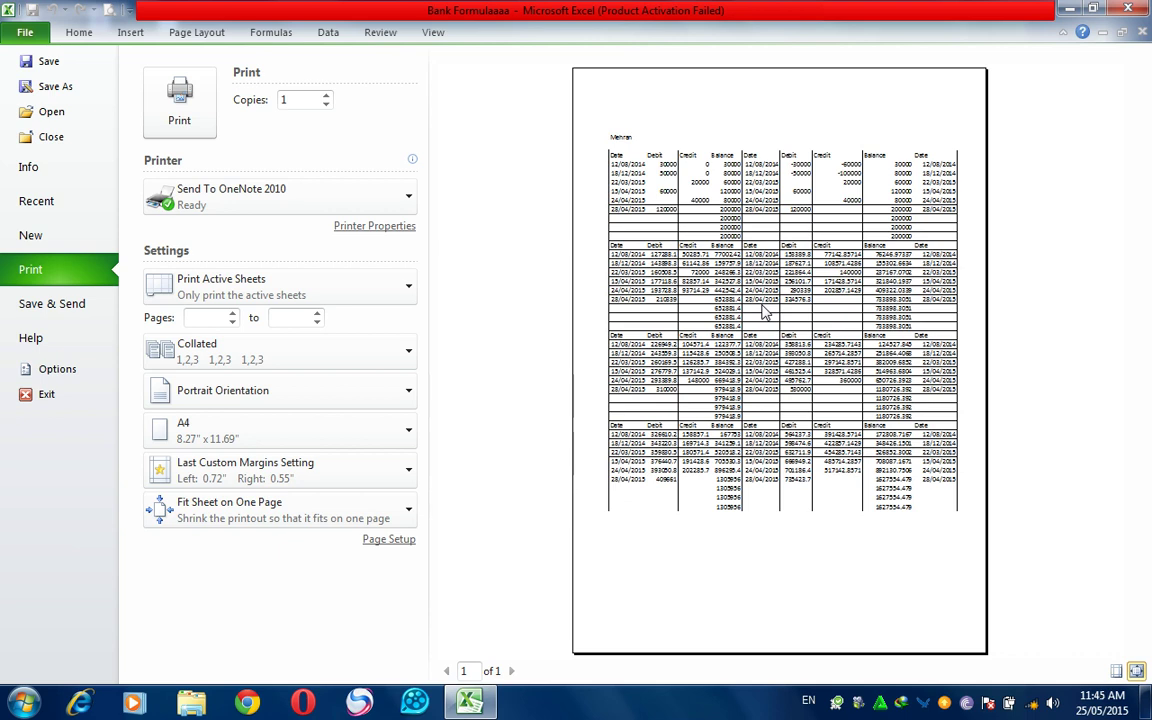
{"action": "left_click", "coordinate": [388, 541]}
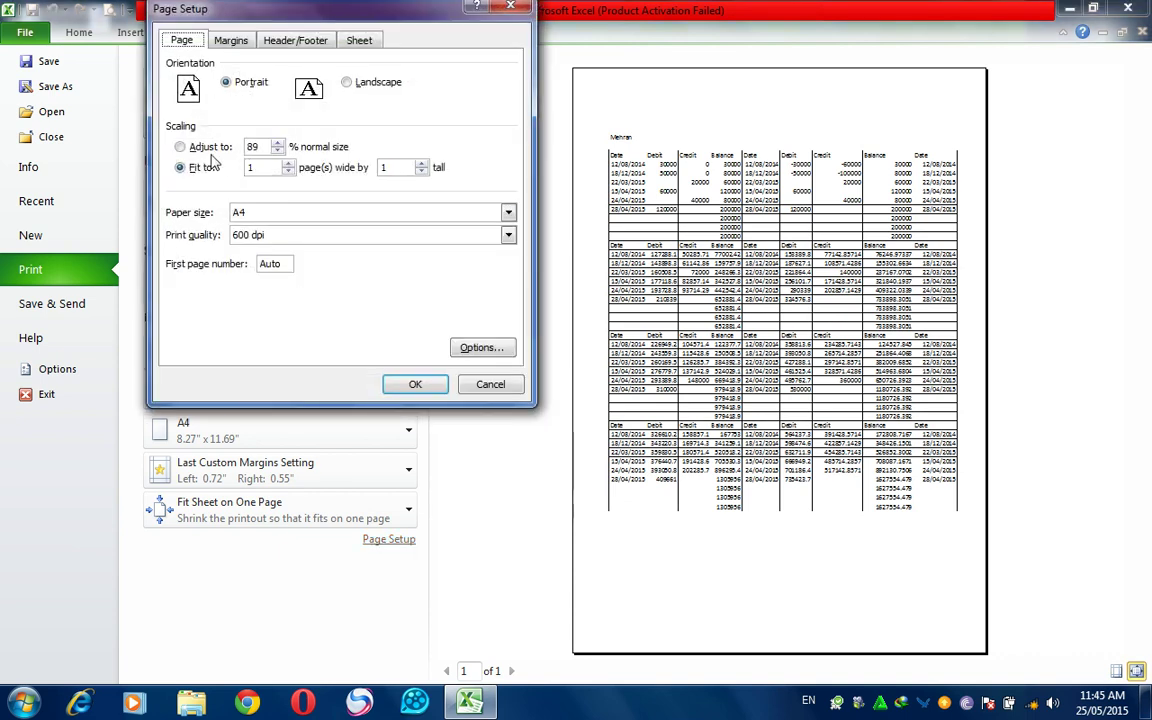
In Page Setup, set scaling to 100% of normal size, confirm, and view page 2
{"action": "left_click", "coordinate": [277, 142]}
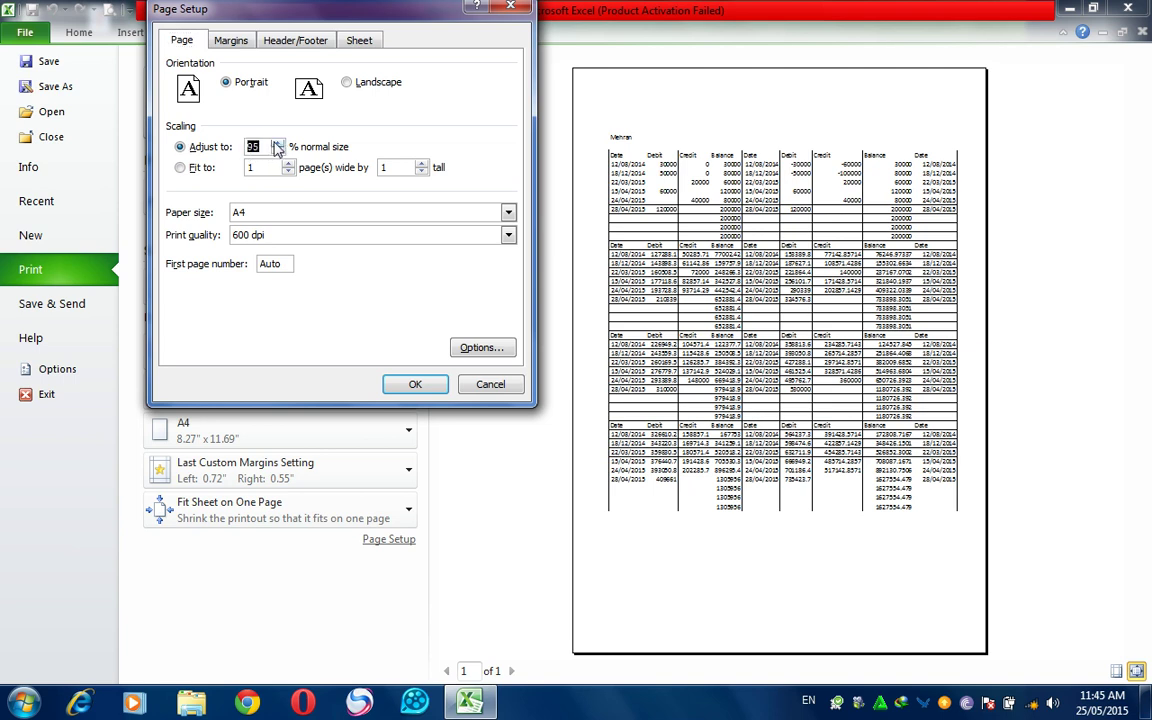
{"action": "left_click", "coordinate": [425, 386]}
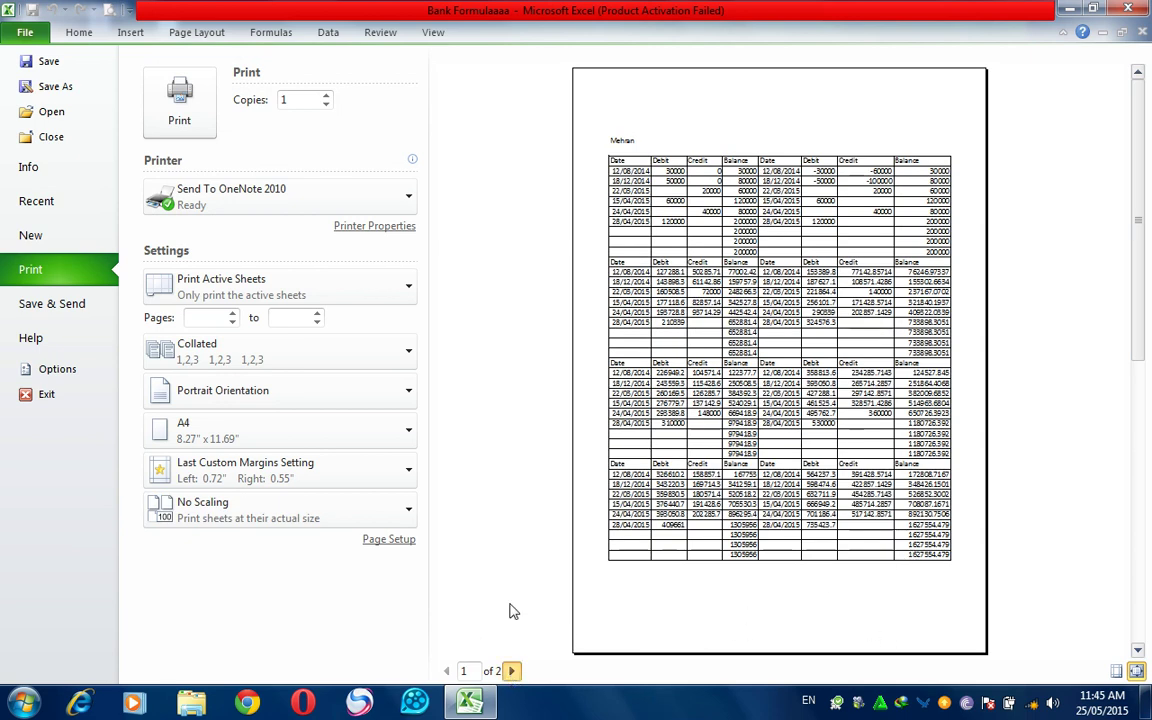
{"action": "left_click", "coordinate": [511, 671]}
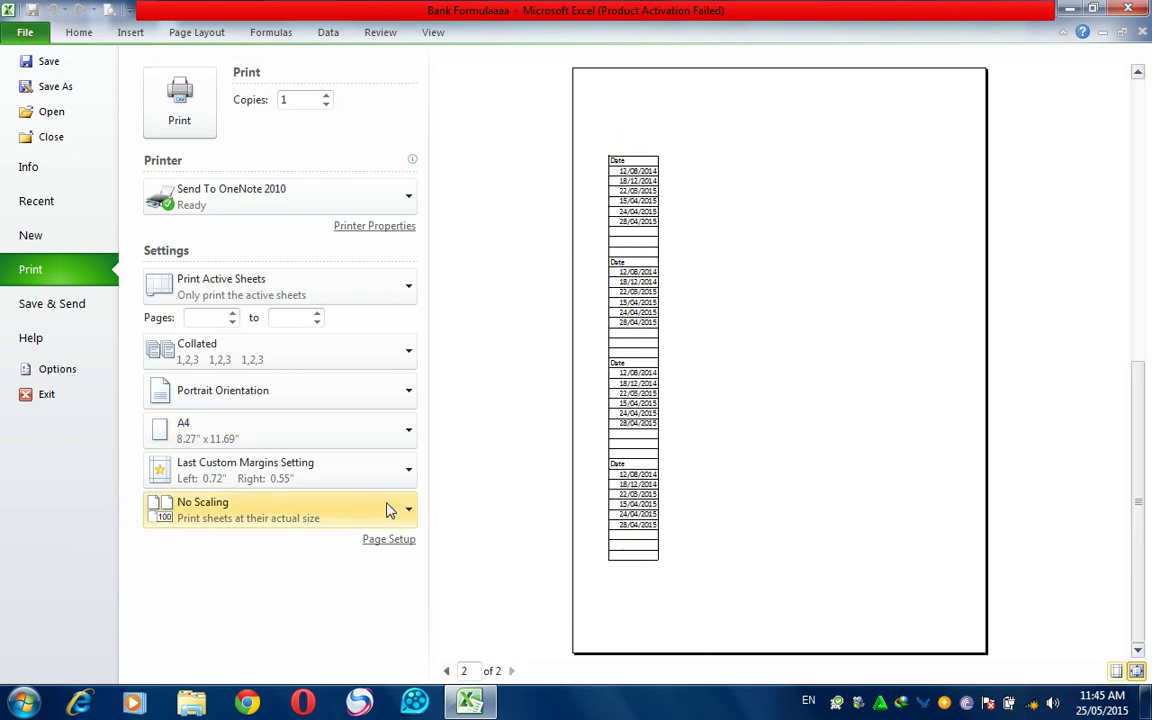
Reopen Page Setup, cancel it, and reapply Fit Sheet on One Page scaling
{"action": "left_click", "coordinate": [389, 539]}
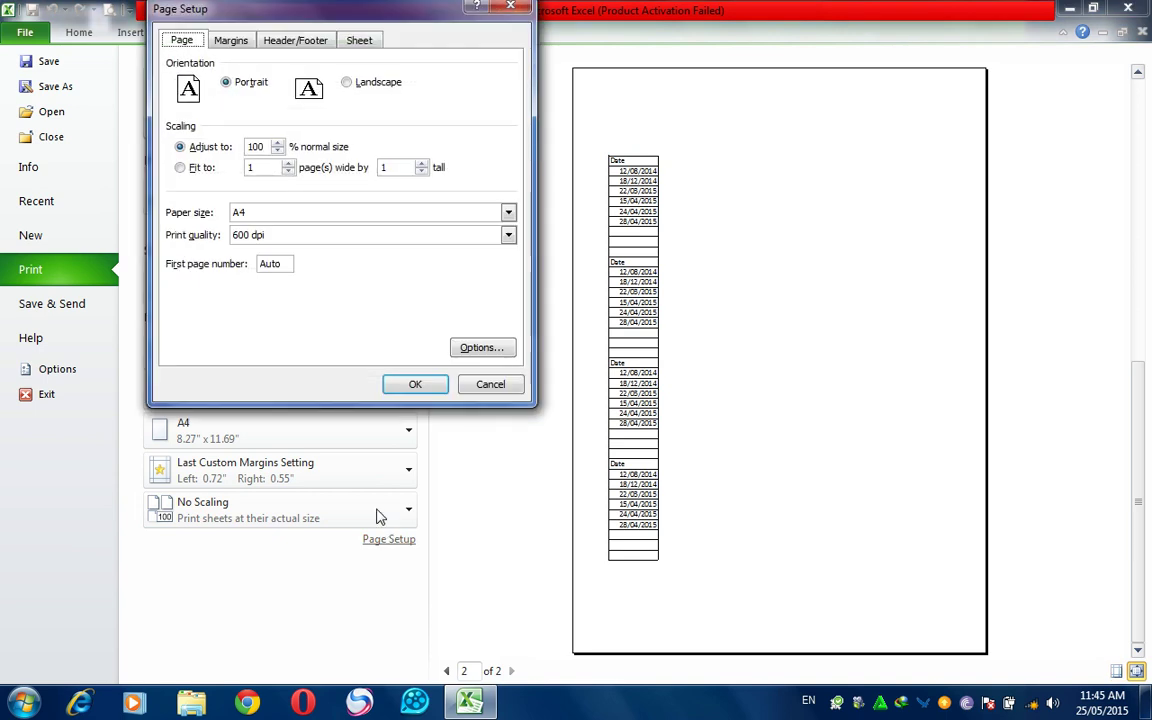
{"action": "left_click", "coordinate": [278, 151]}
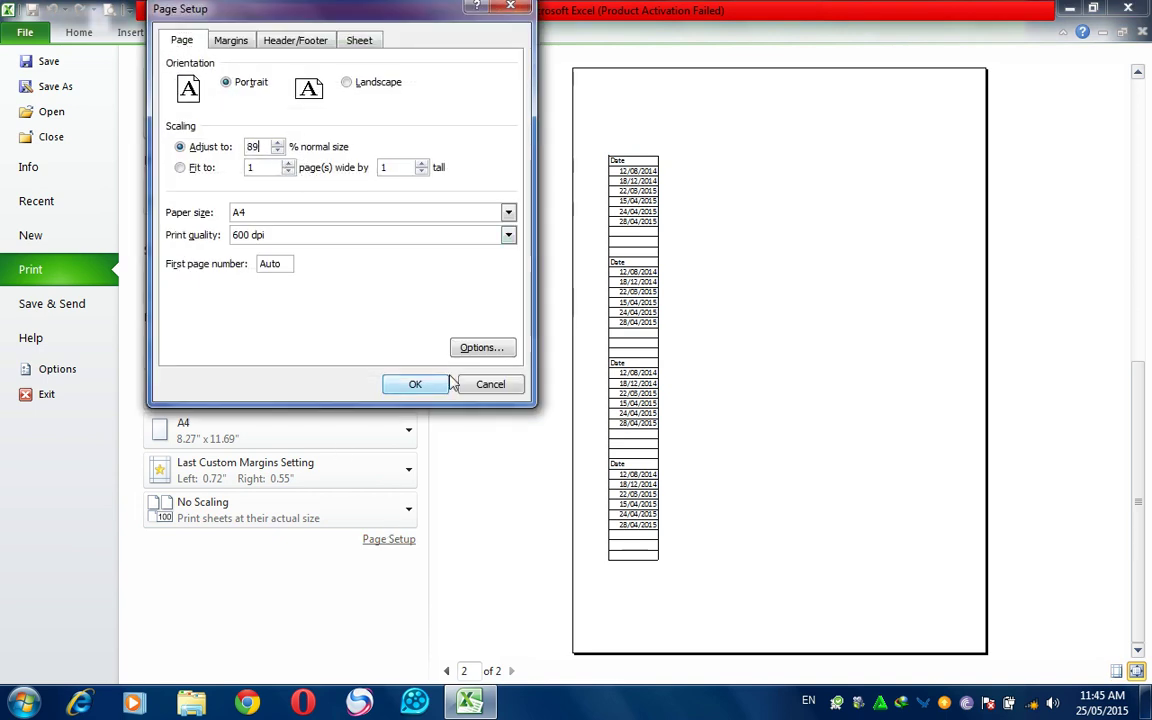
{"action": "left_click", "coordinate": [481, 392]}
{"action": "left_click", "coordinate": [283, 510]}
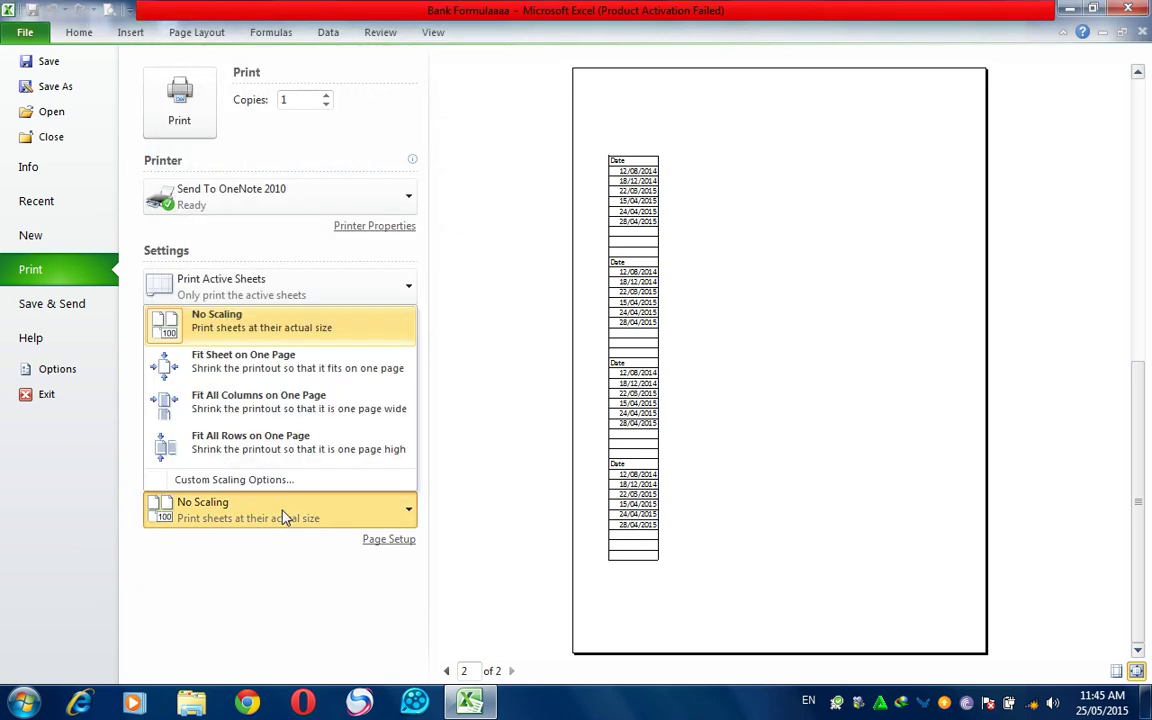
{"action": "left_click", "coordinate": [283, 370]}
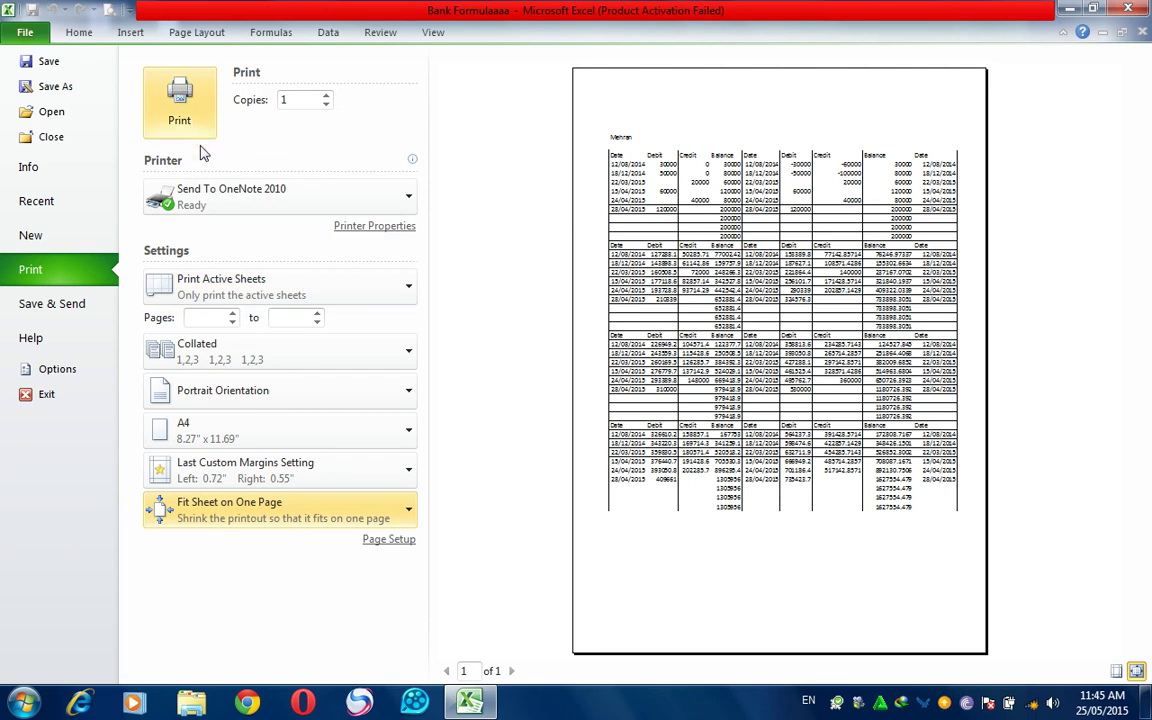
Choose HP LaserJet P2015 PCL6 from the printer list
{"action": "left_click", "coordinate": [238, 198]}
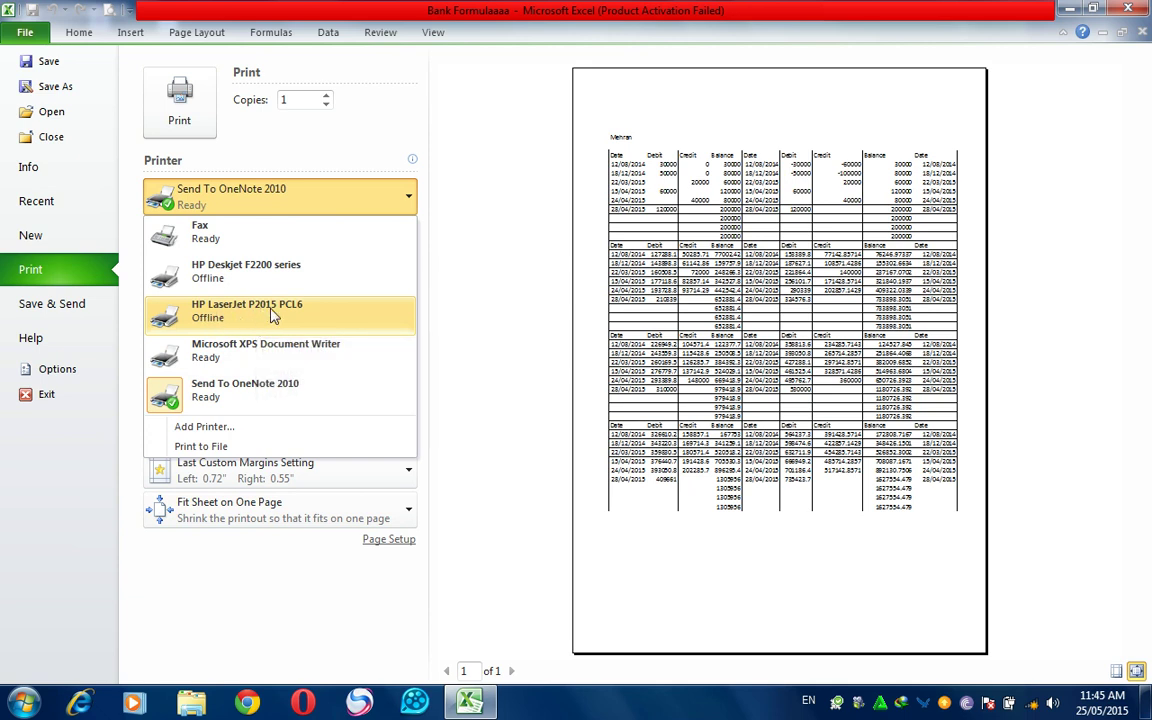
{"action": "left_click", "coordinate": [263, 316]}
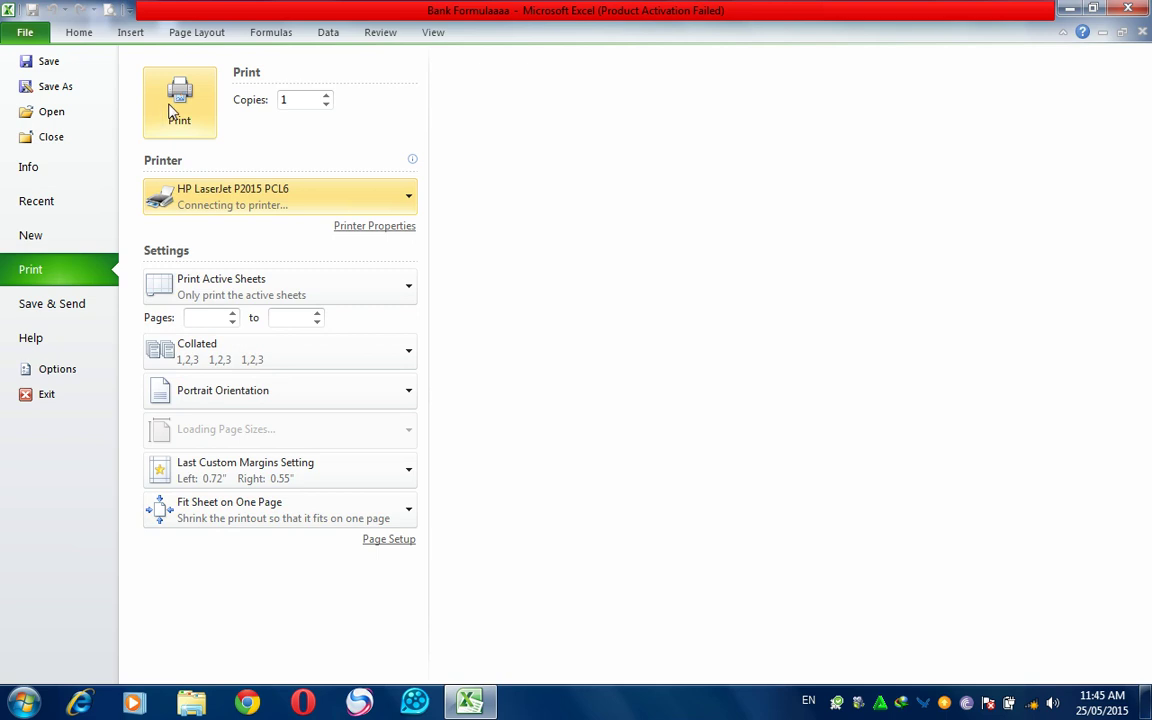